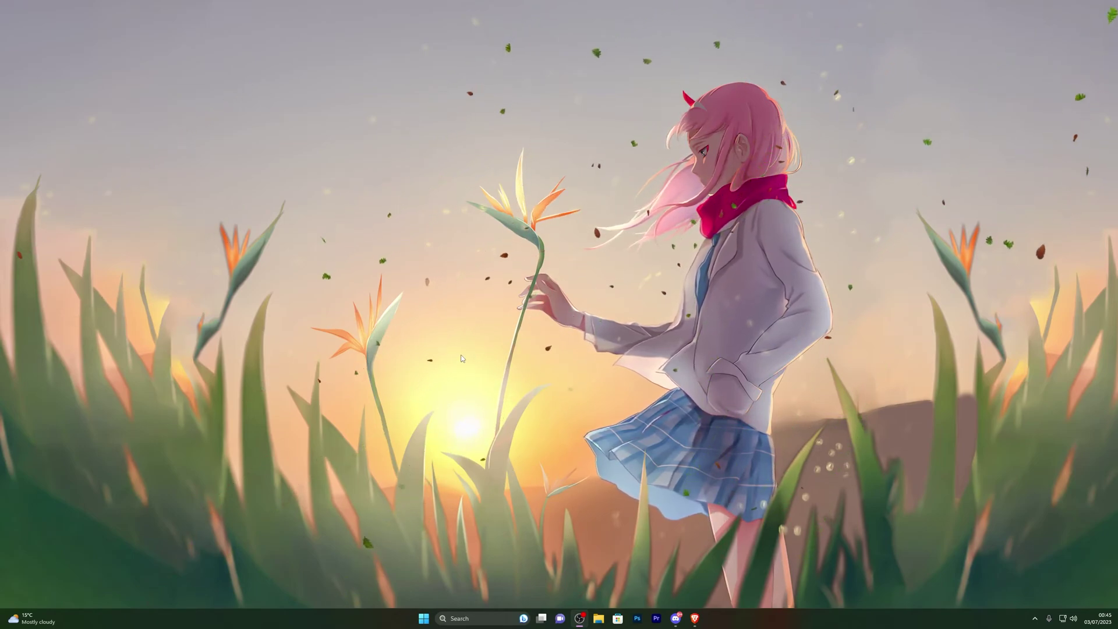
Search 'virus' from the Start menu and launch Virus & threat protection.
{"action": "left_click", "coordinate": [425, 621]}
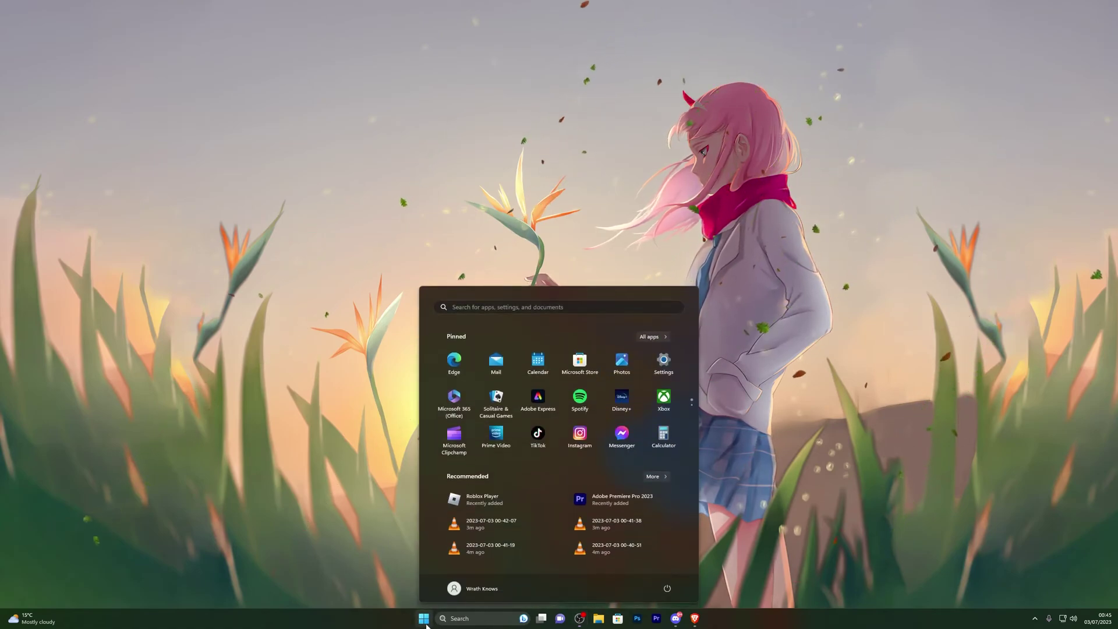
{"action": "left_click", "coordinate": [98, 458]}
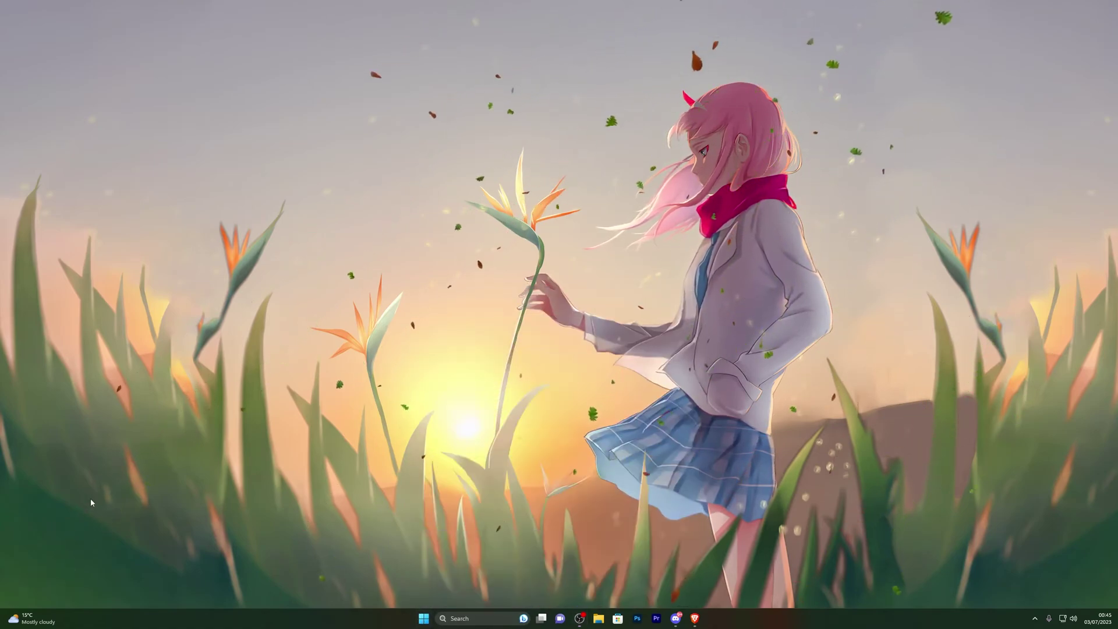
{"action": "key", "text": "super"}
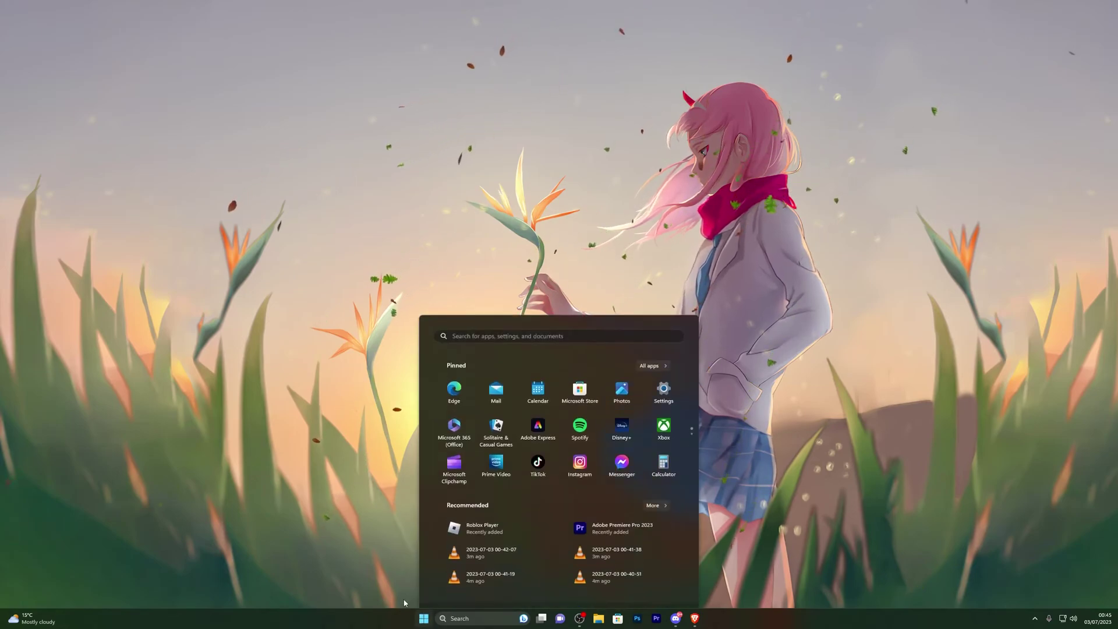
{"action": "type", "text": "virus"}
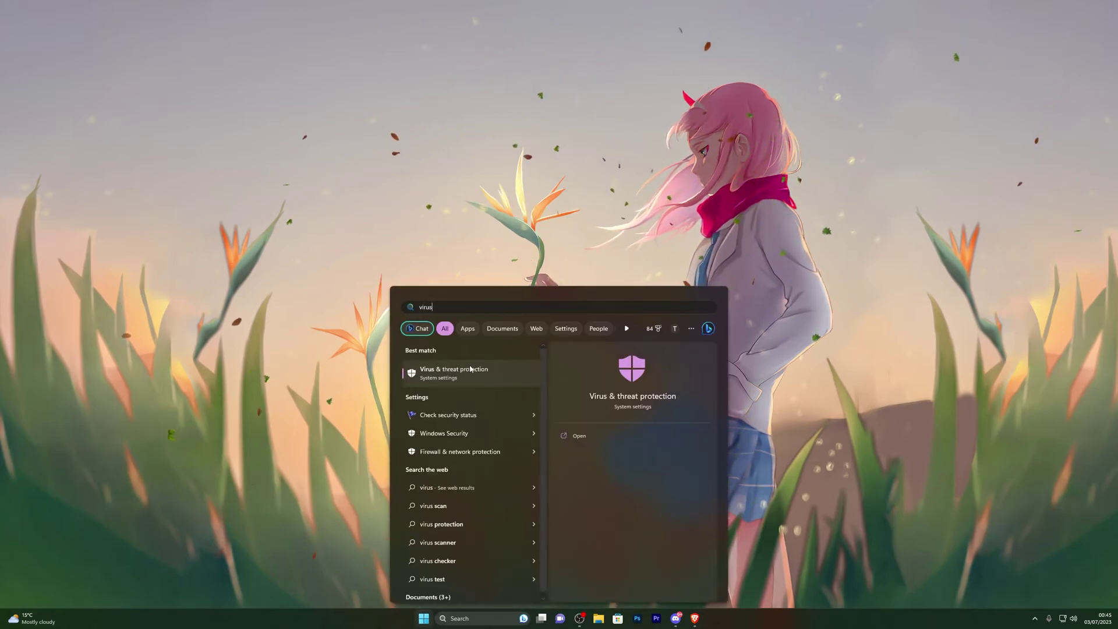
{"action": "left_click", "coordinate": [458, 369]}
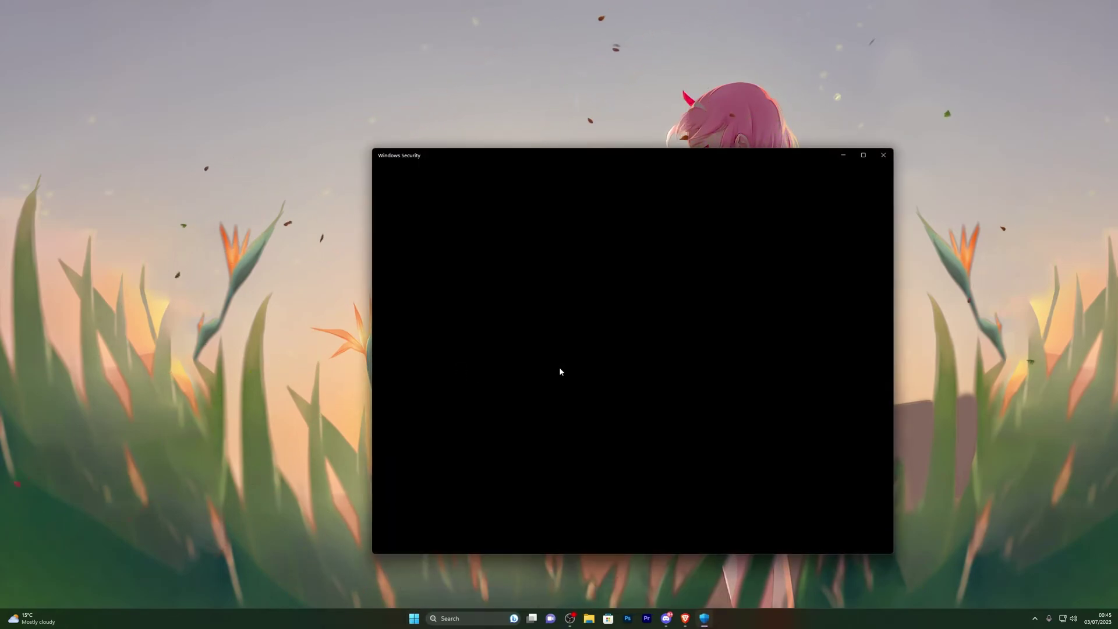
Review the virus protection toggles, with real-time protection off, then close Windows Security.
{"action": "left_click_drag", "start_coordinate": [565, 158], "coordinate": [444, 133]}
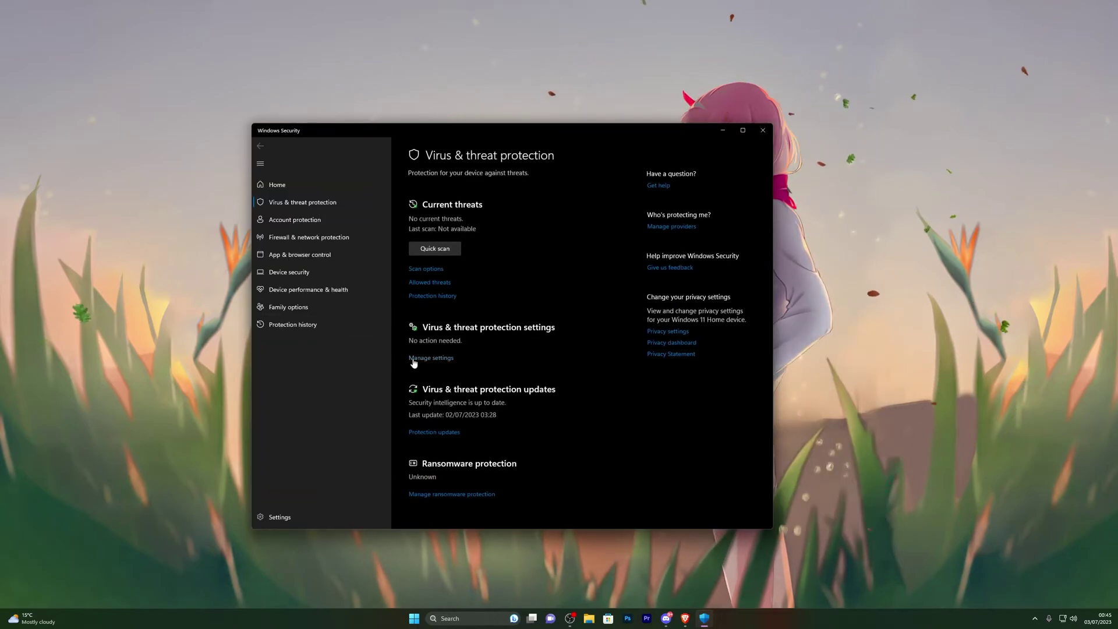
{"action": "left_click", "coordinate": [438, 358]}
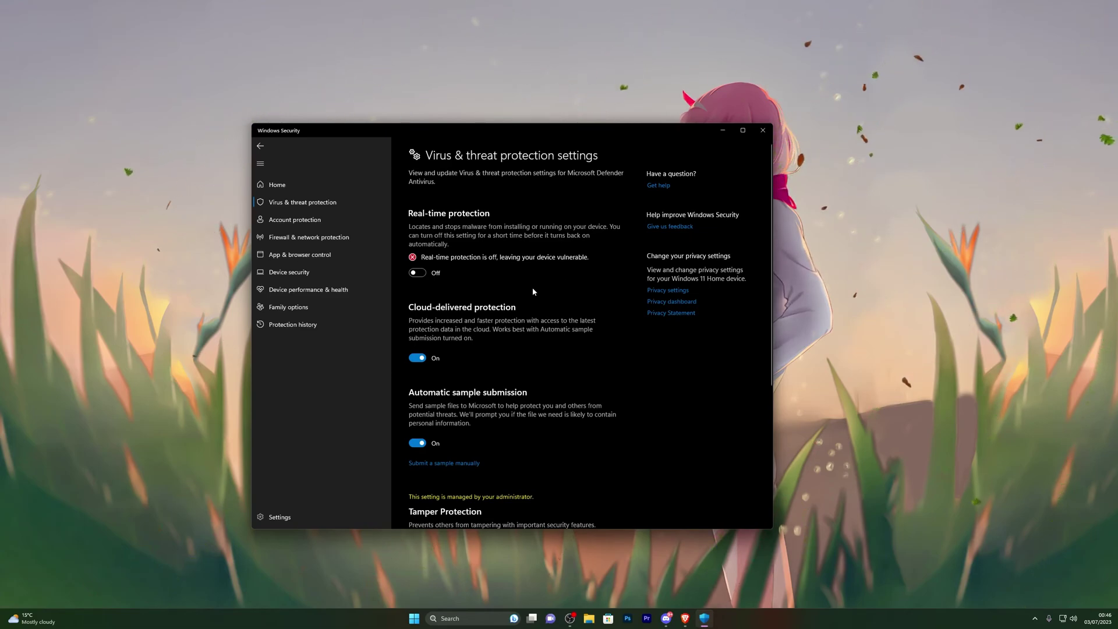
{"action": "key", "text": "alt+F4"}
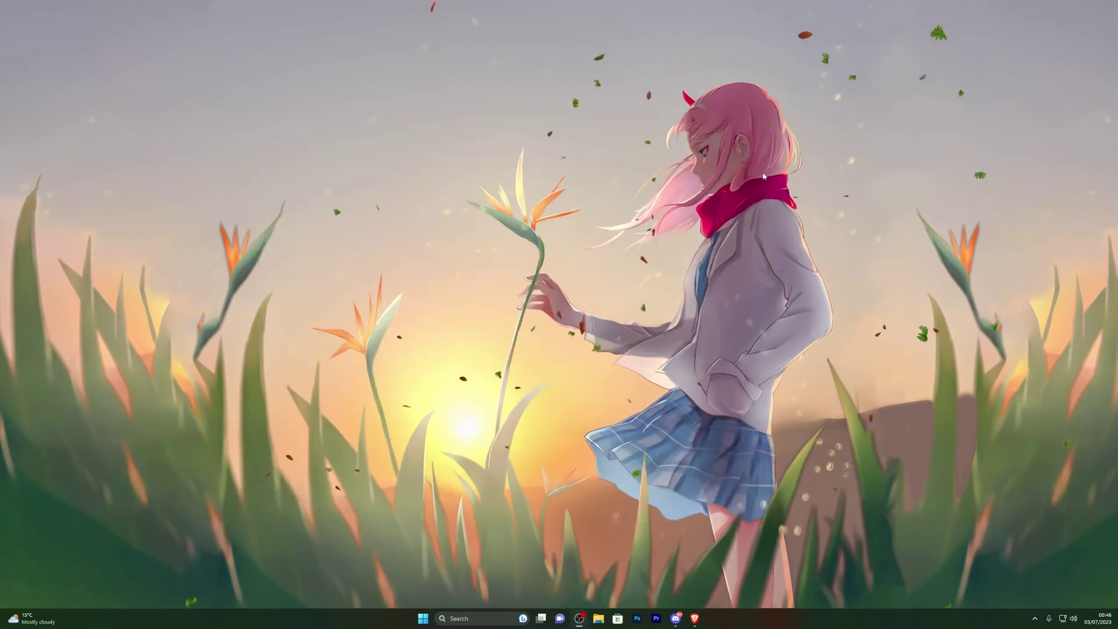
In Brave's SerenityTube page, follow the Fluxus CLICK HERE download link.
{"action": "left_click", "coordinate": [696, 618]}
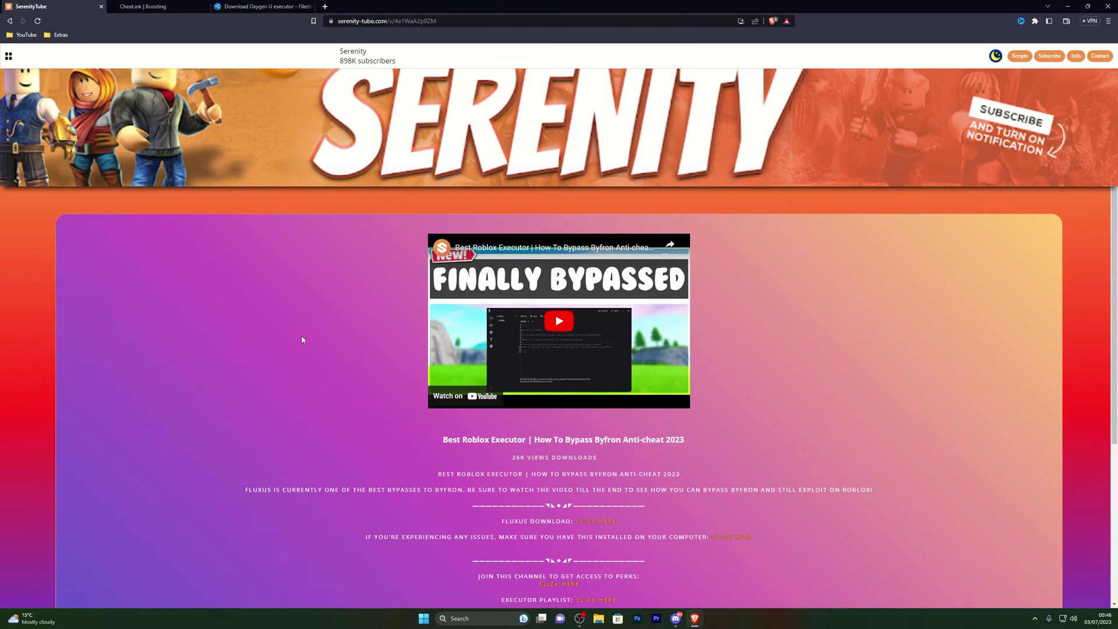
{"action": "scroll", "coordinate": [274, 336], "scroll_direction": "down", "scroll_amount": 3}
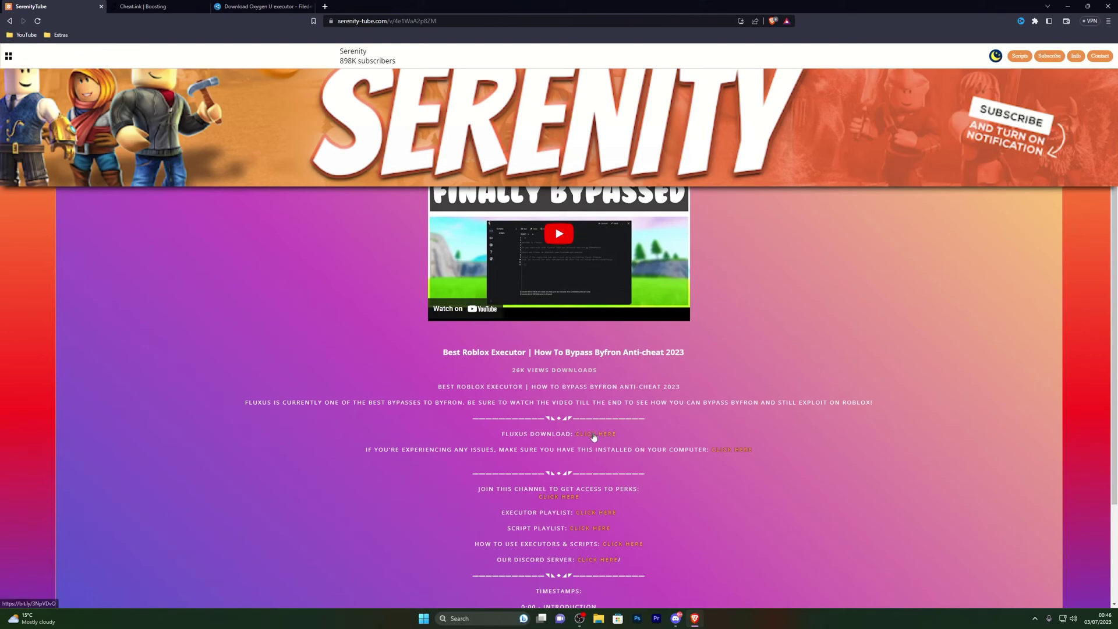
{"action": "left_click", "coordinate": [594, 435]}
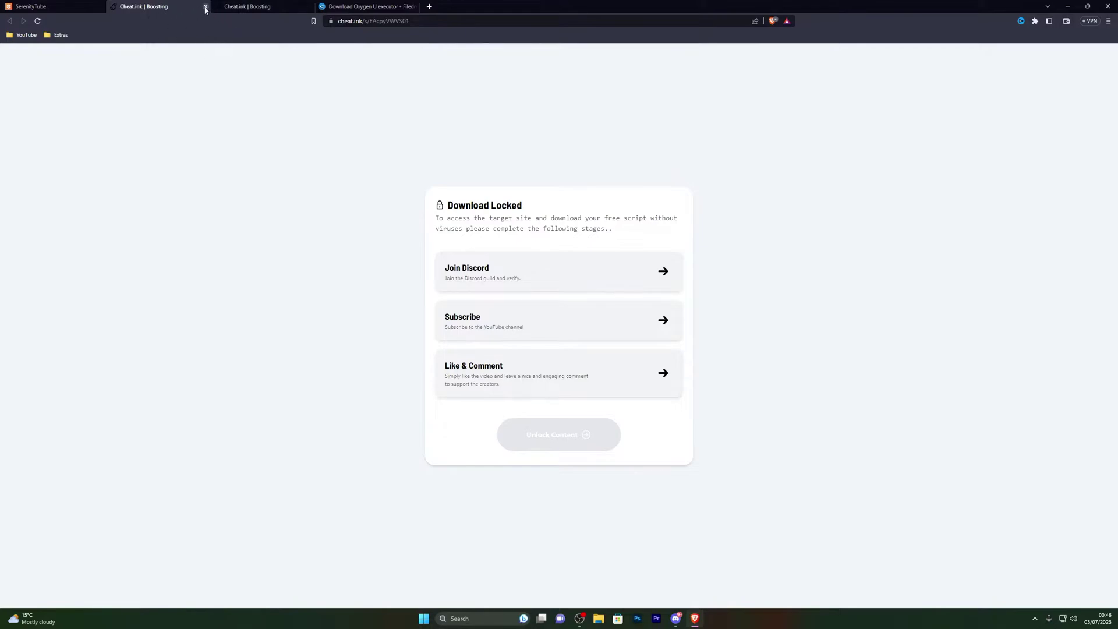
Move through the Download Locked tab to the 'Download Oxygen U executor' Filedm tab.
{"action": "left_click", "coordinate": [63, 6]}
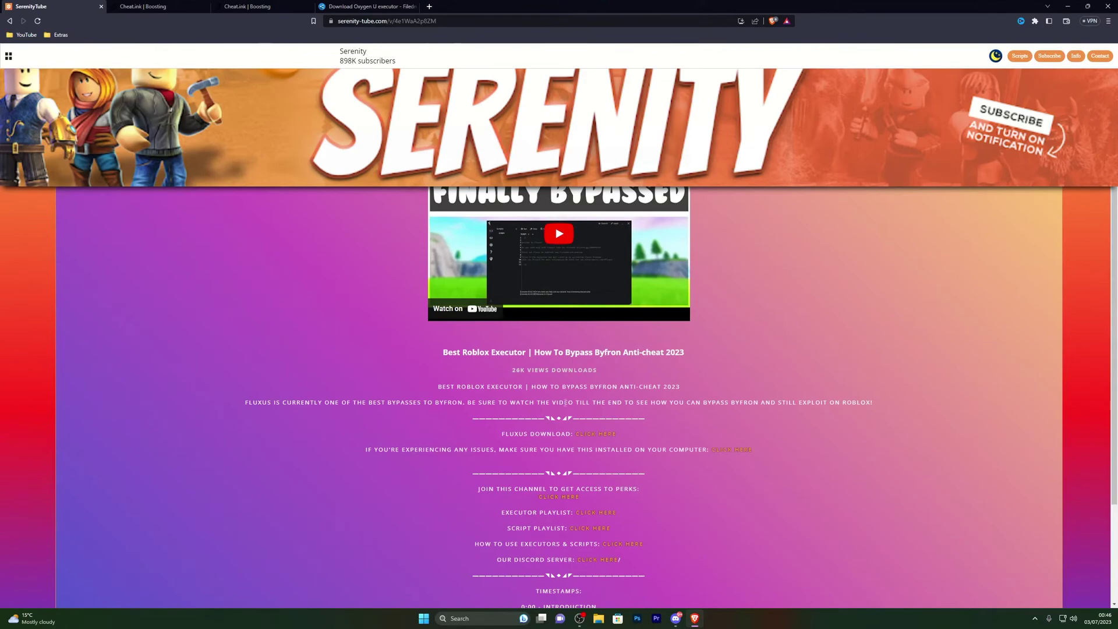
{"action": "left_click", "coordinate": [152, 10]}
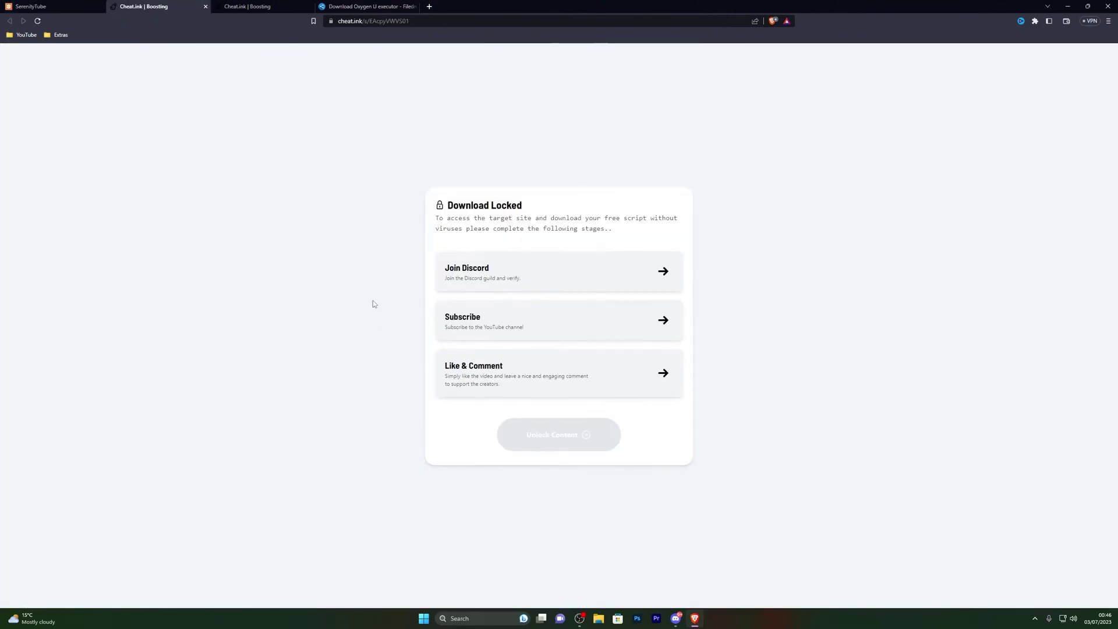
{"action": "left_click", "coordinate": [358, 7]}
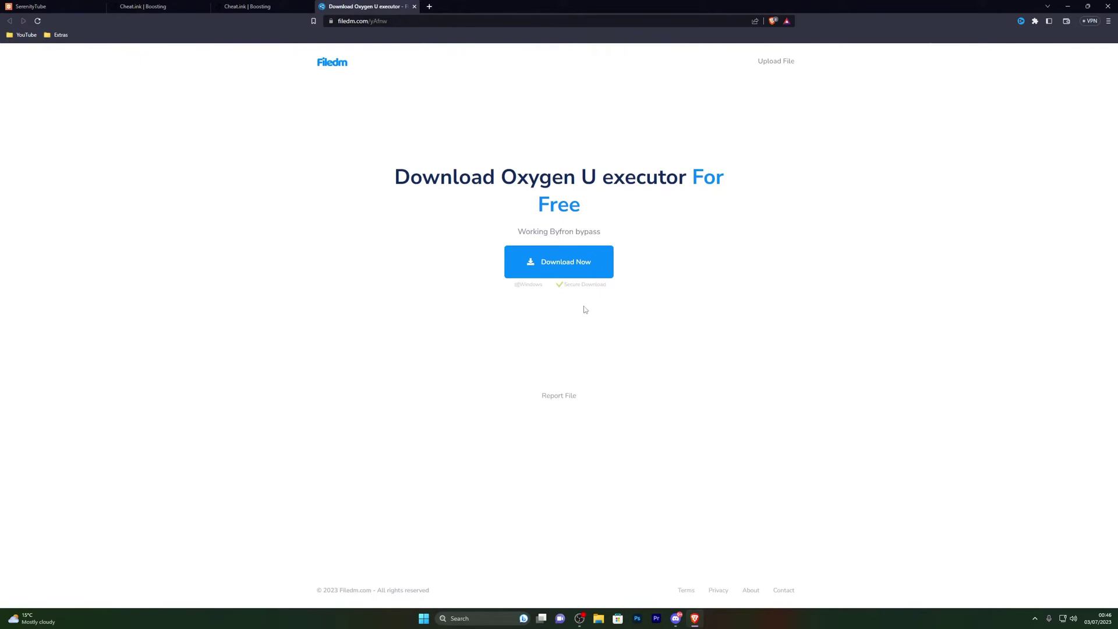
Download the Oxygen U executor installer and save it to the Desktop.
{"action": "left_click", "coordinate": [539, 261]}
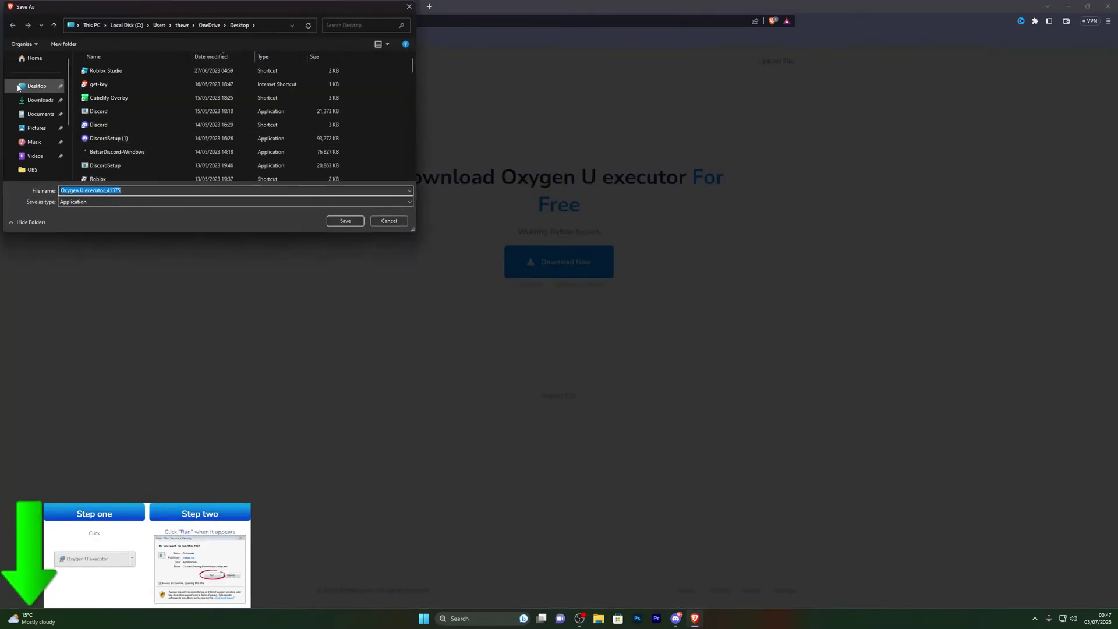
{"action": "left_click", "coordinate": [28, 88]}
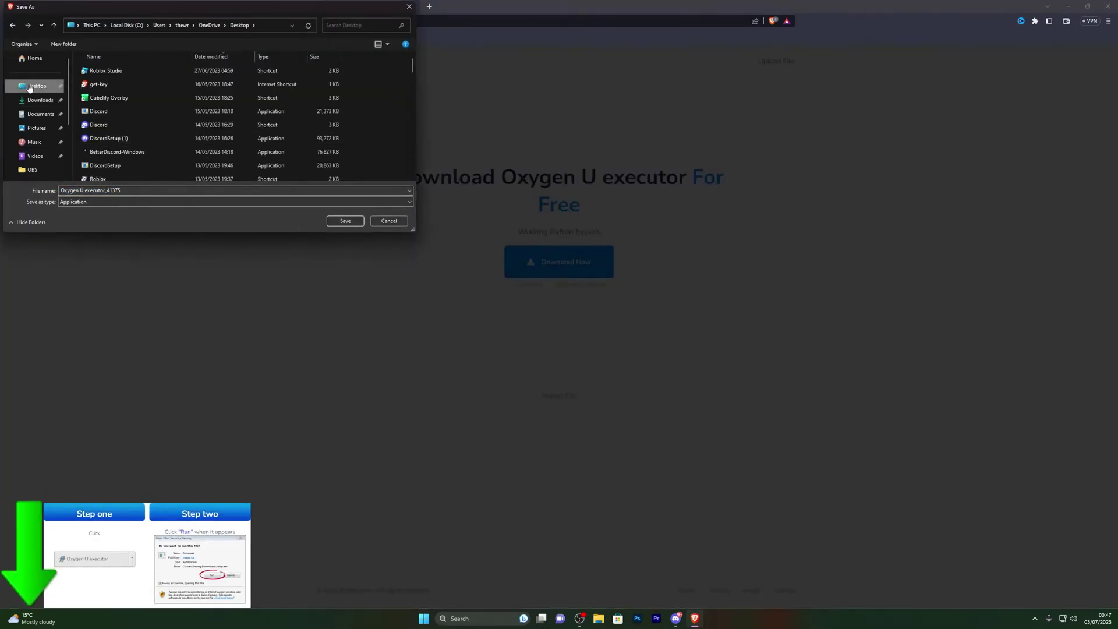
{"action": "left_click", "coordinate": [346, 221]}
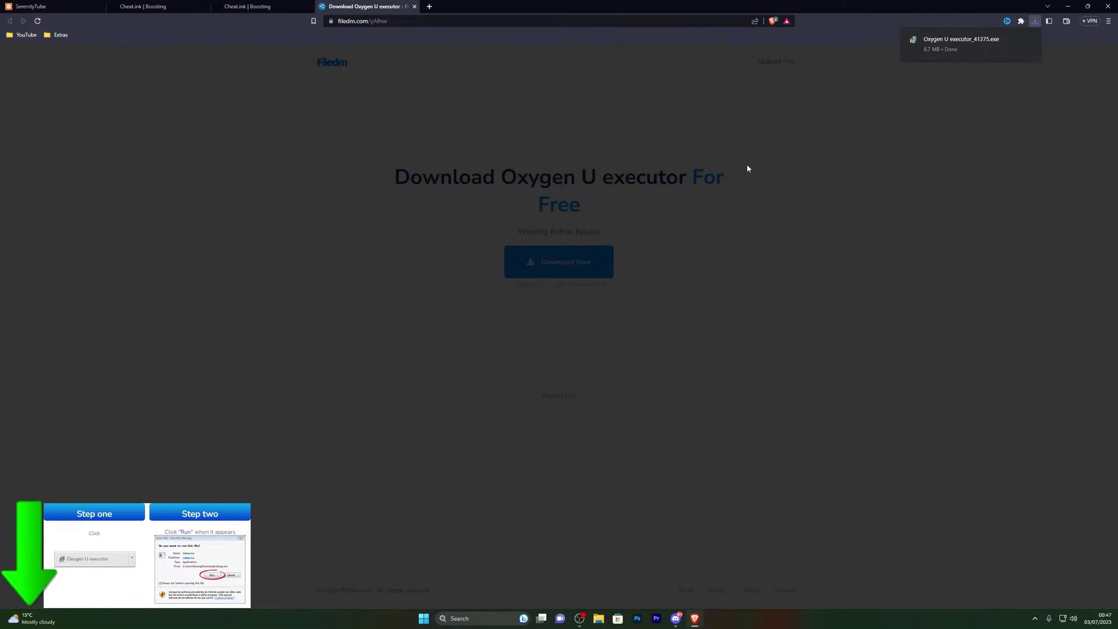
Confirm the 8.7 MB download in the downloads list, then minimize Brave.
{"action": "key", "text": "ctrl+j"}
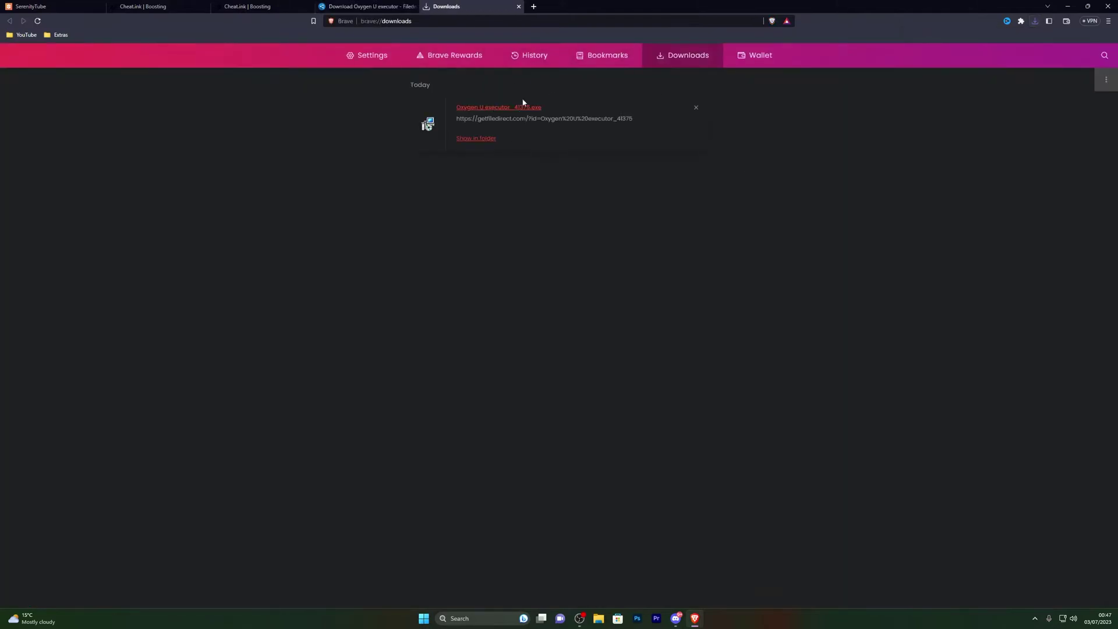
{"action": "left_click", "coordinate": [1107, 22]}
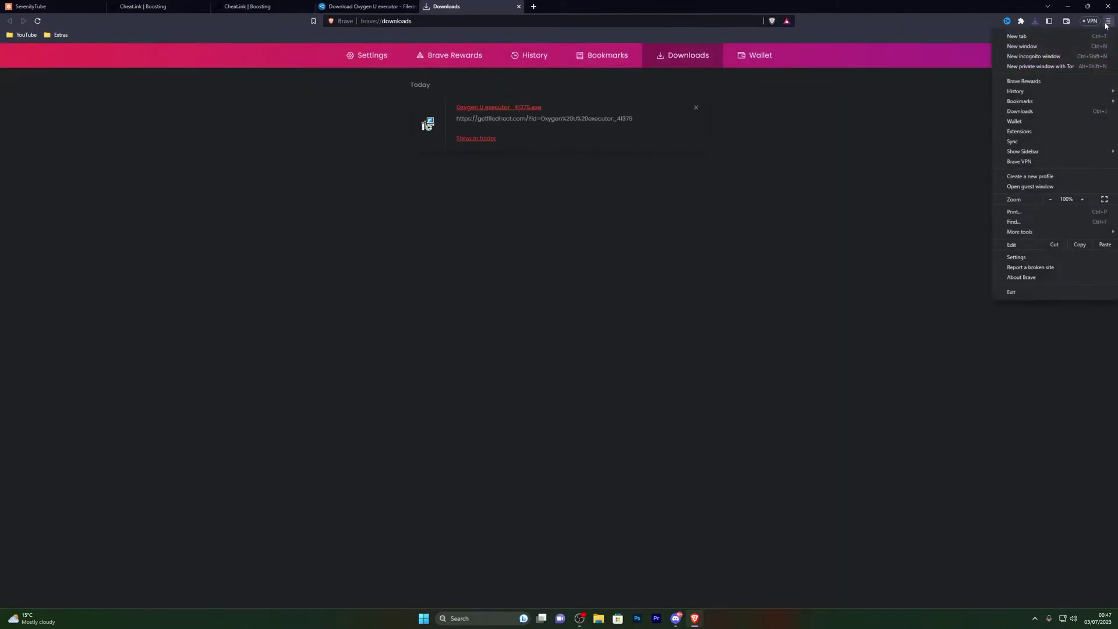
{"action": "left_click", "coordinate": [1021, 111]}
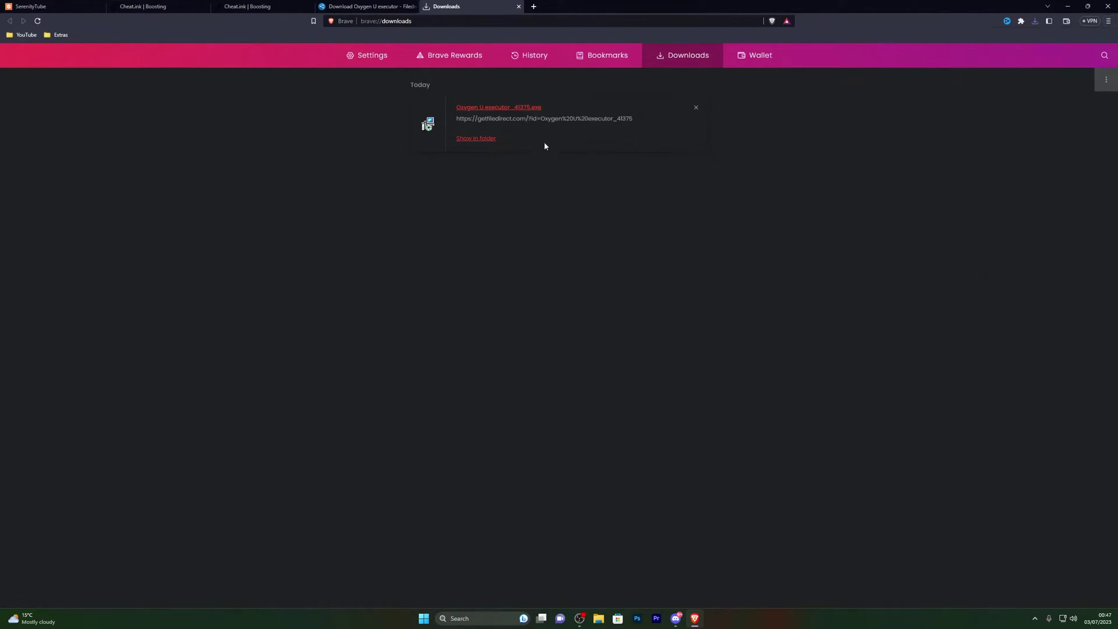
{"action": "left_click", "coordinate": [1067, 7]}
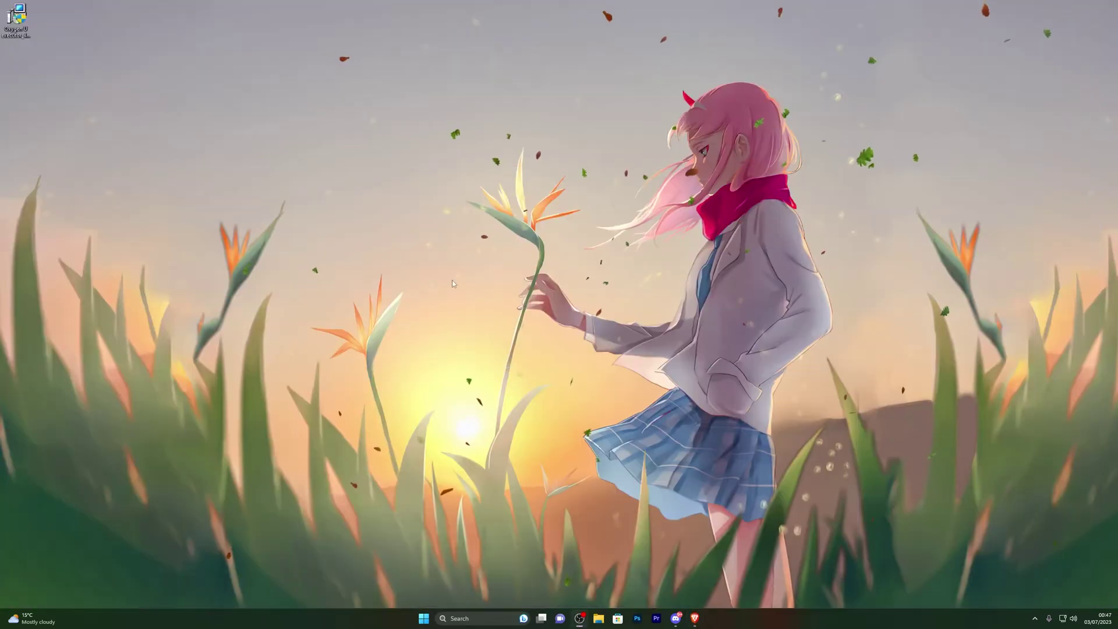
Run the installer, declining FreeVPN, PDF Suite 2021 and SpyHunter, then open the download link.
{"action": "double_click", "coordinate": [17, 20]}
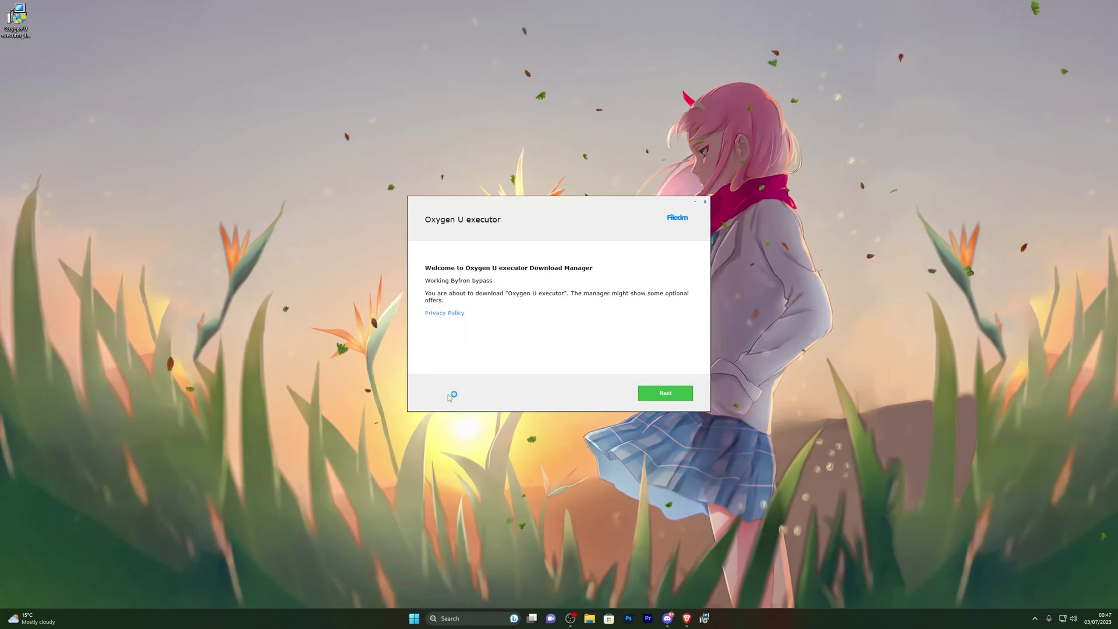
{"action": "left_click", "coordinate": [665, 393]}
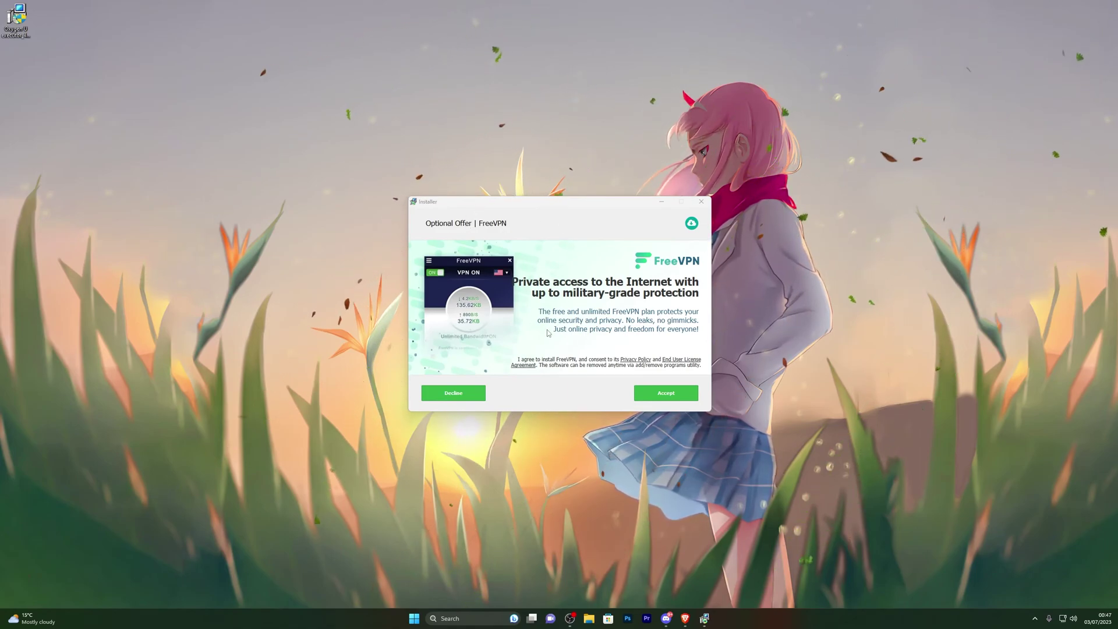
{"action": "left_click", "coordinate": [454, 394]}
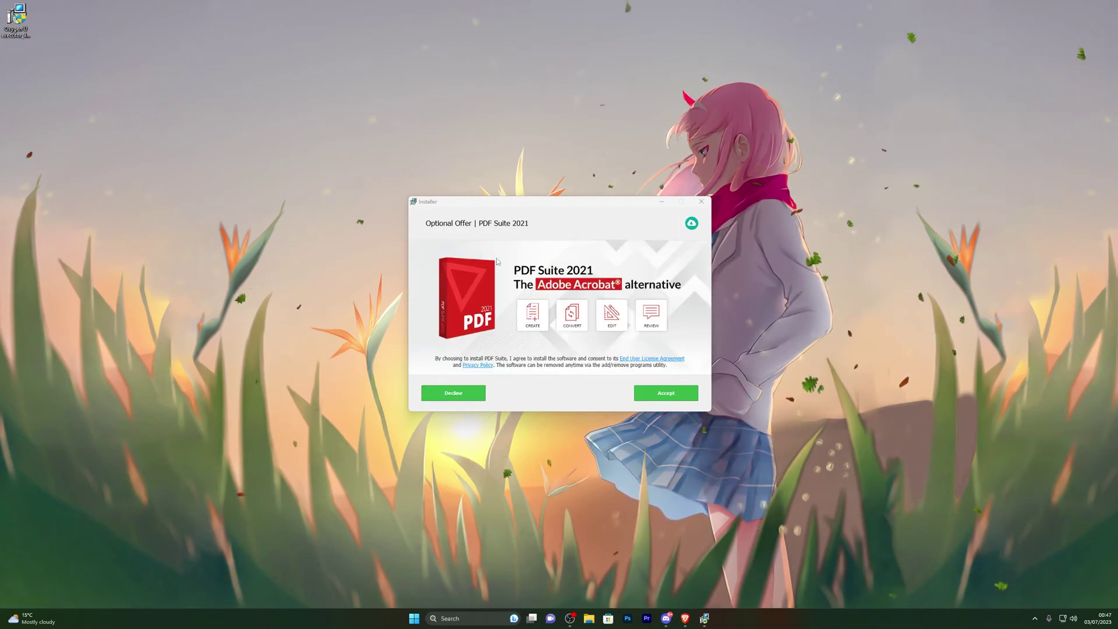
{"action": "left_click", "coordinate": [473, 398]}
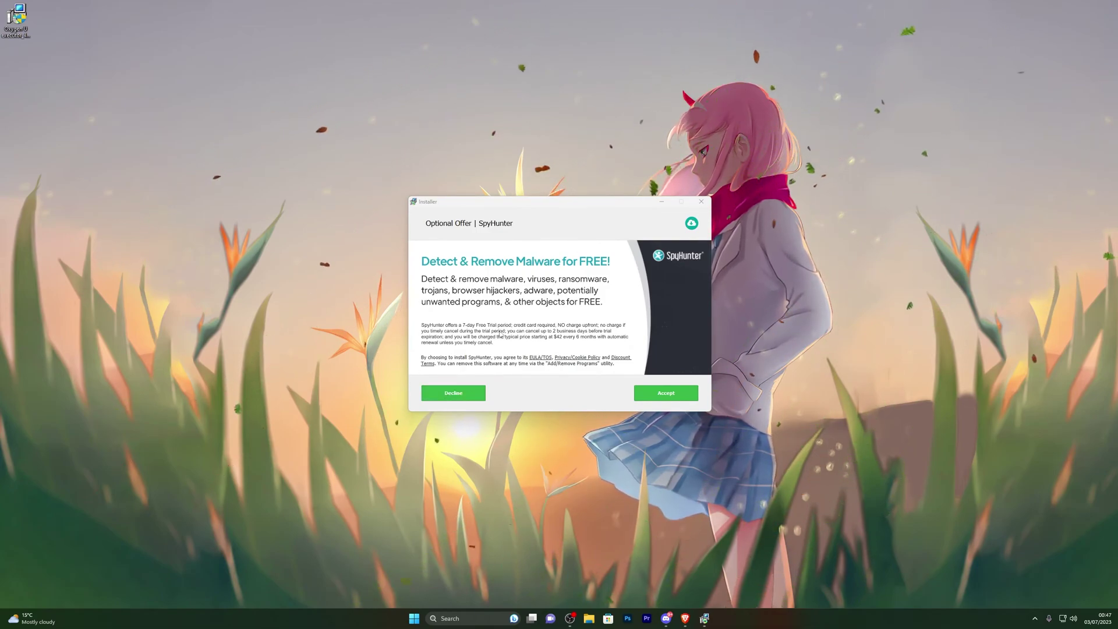
{"action": "left_click", "coordinate": [452, 394]}
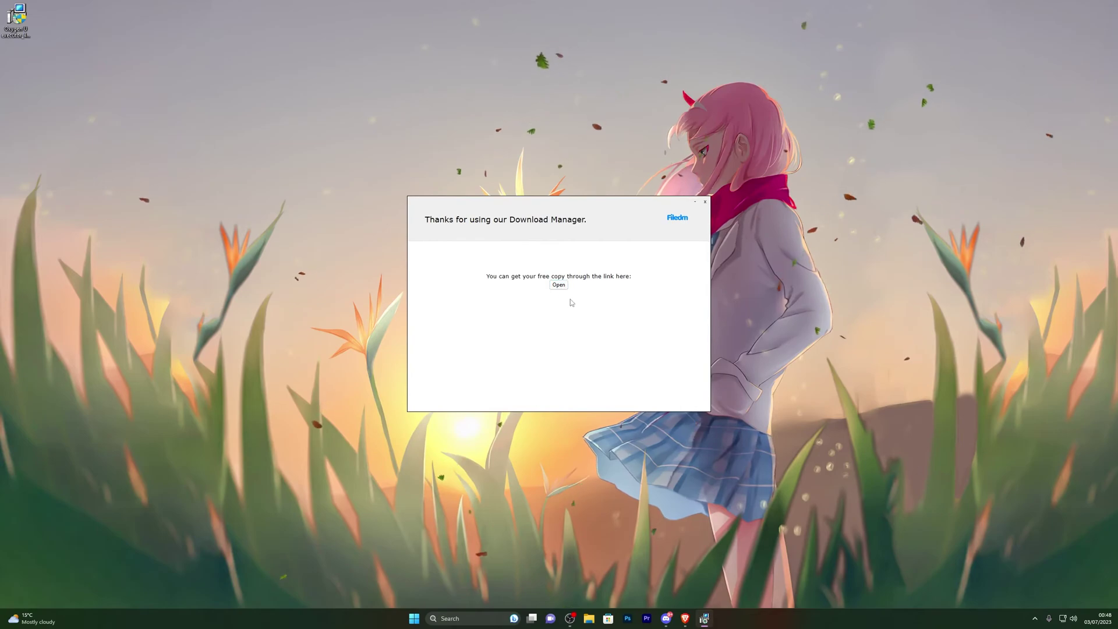
{"action": "left_click", "coordinate": [559, 285]}
Move the download manager aside and select the download URL in the Notepad link file.
{"action": "left_click_drag", "start_coordinate": [524, 158], "coordinate": [367, 158]}
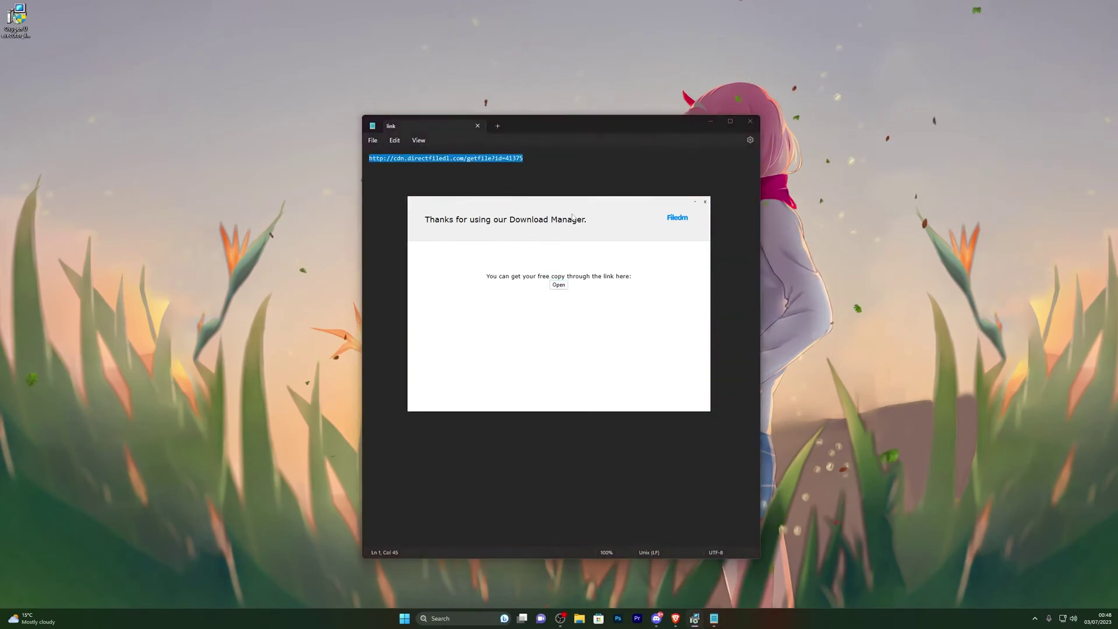
{"action": "left_click_drag", "start_coordinate": [524, 157], "coordinate": [369, 158]}
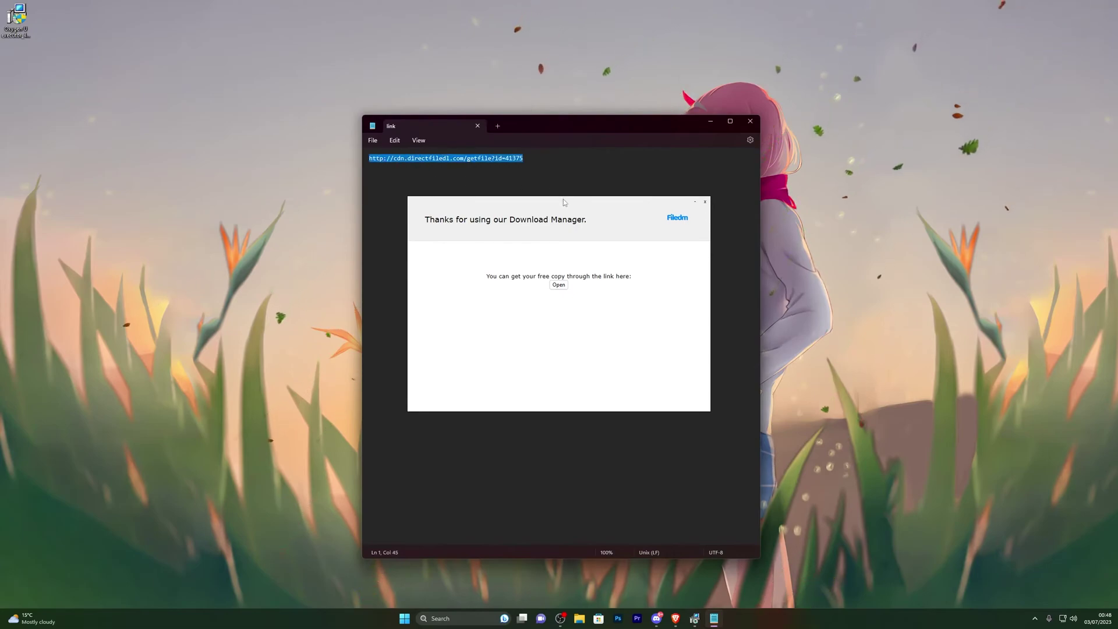
{"action": "left_click_drag", "start_coordinate": [563, 203], "coordinate": [840, 238]}
{"action": "left_click", "coordinate": [478, 168]}
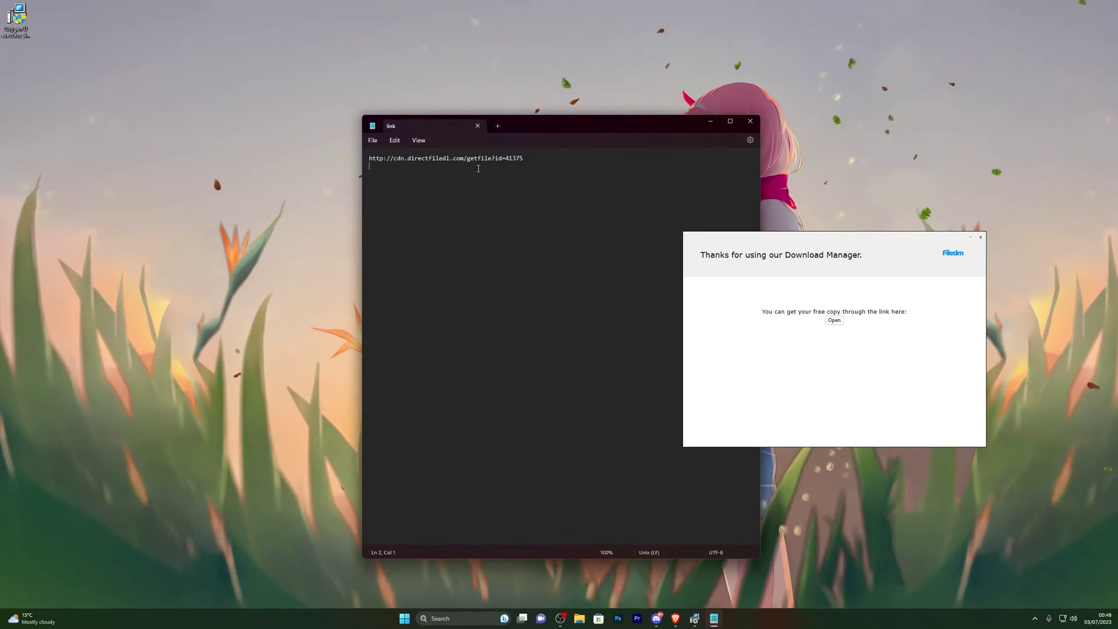
{"action": "left_click_drag", "start_coordinate": [527, 157], "coordinate": [369, 158]}
{"action": "key", "text": "ctrl+c"}
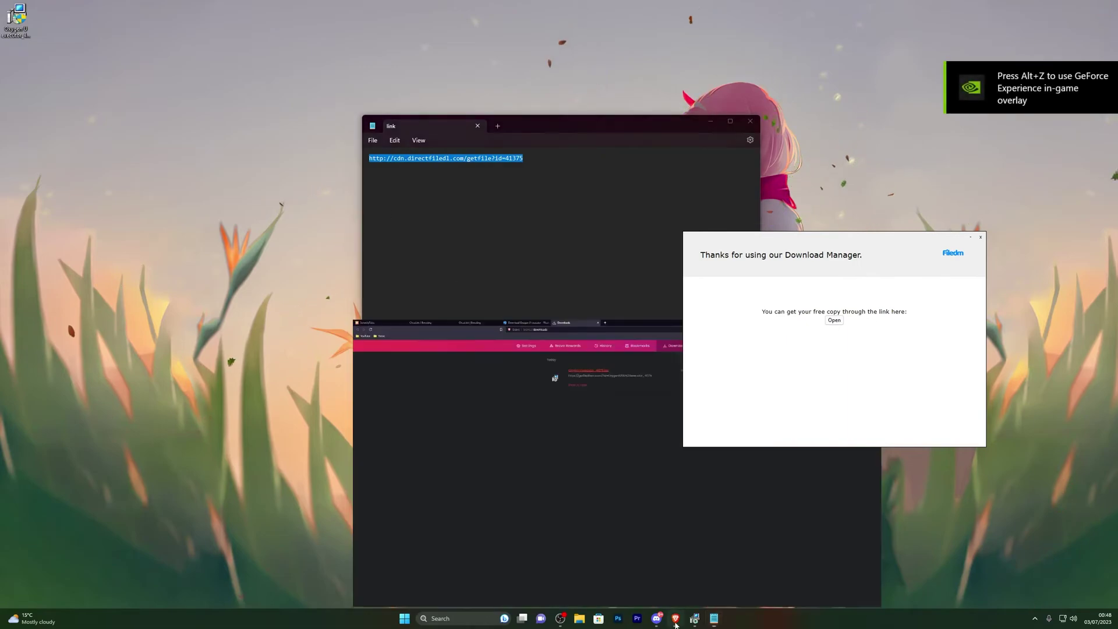
Load the copied link in a new Brave tab and cancel saving oxygen_u (1).
{"action": "key", "text": "alt+Tab"}
{"action": "key", "text": "ctrl+t"}
{"action": "key", "text": "ctrl+v"}
{"action": "key", "text": "Return"}
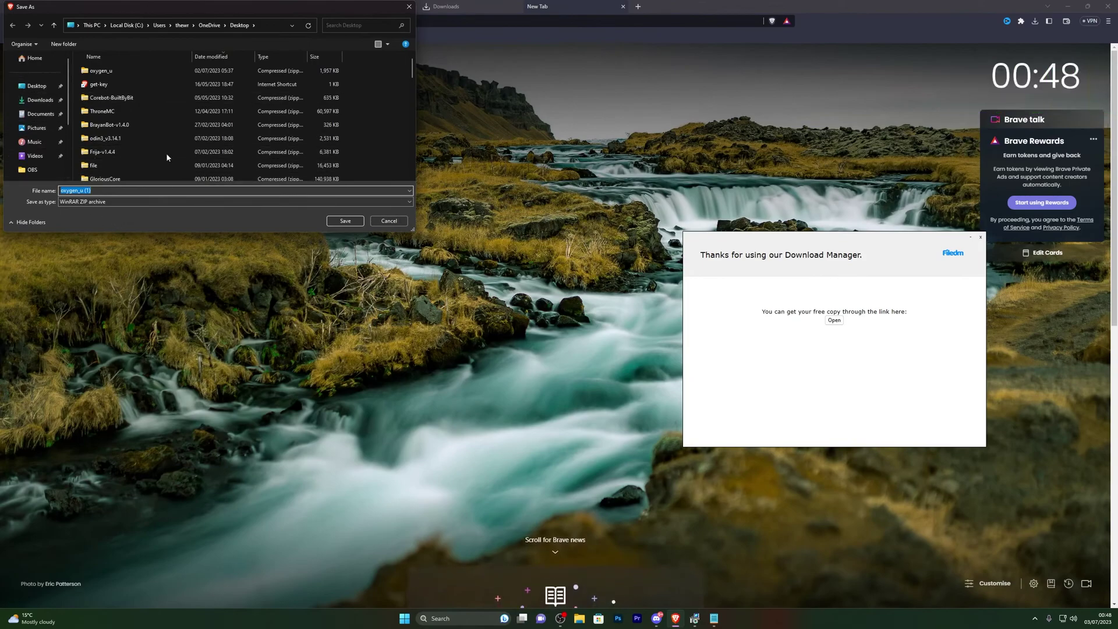
{"action": "left_click", "coordinate": [378, 221]}
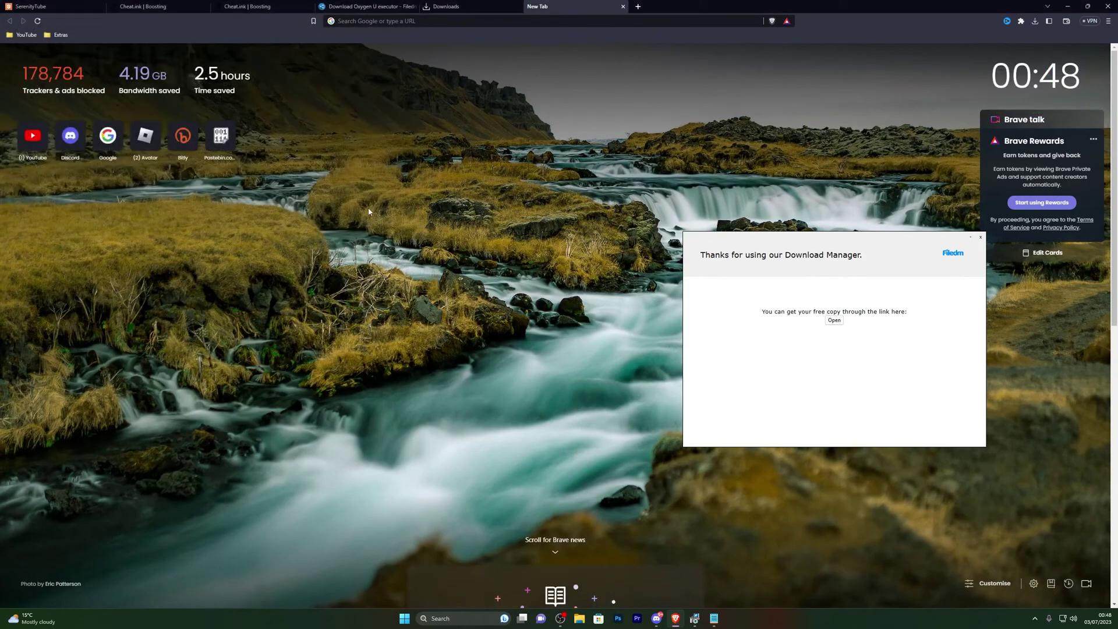
Select the Oxygen U executor file on the desktop and check Brave's downloads tab.
{"action": "key", "text": "super+d"}
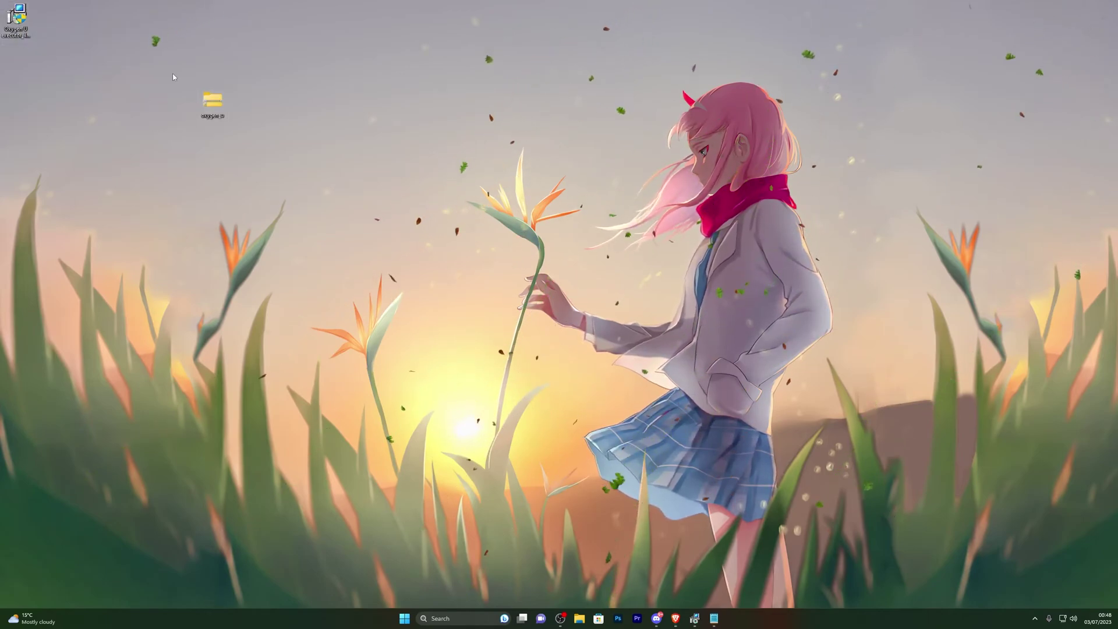
{"action": "left_click", "coordinate": [22, 22]}
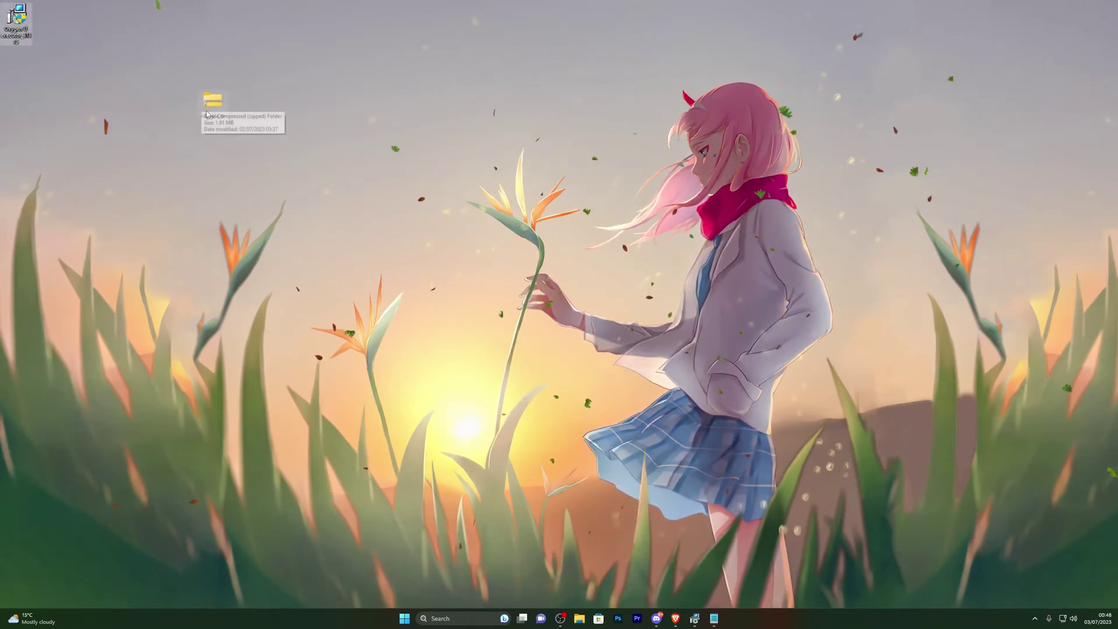
{"action": "key", "text": "super+d"}
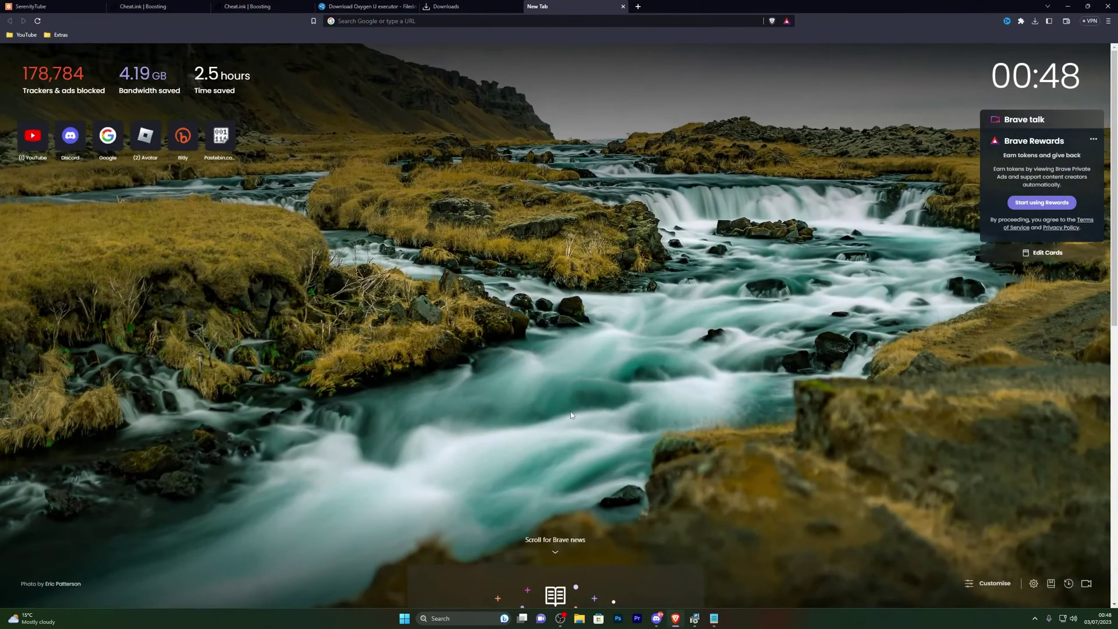
{"action": "key", "text": "ctrl+shift+Tab"}
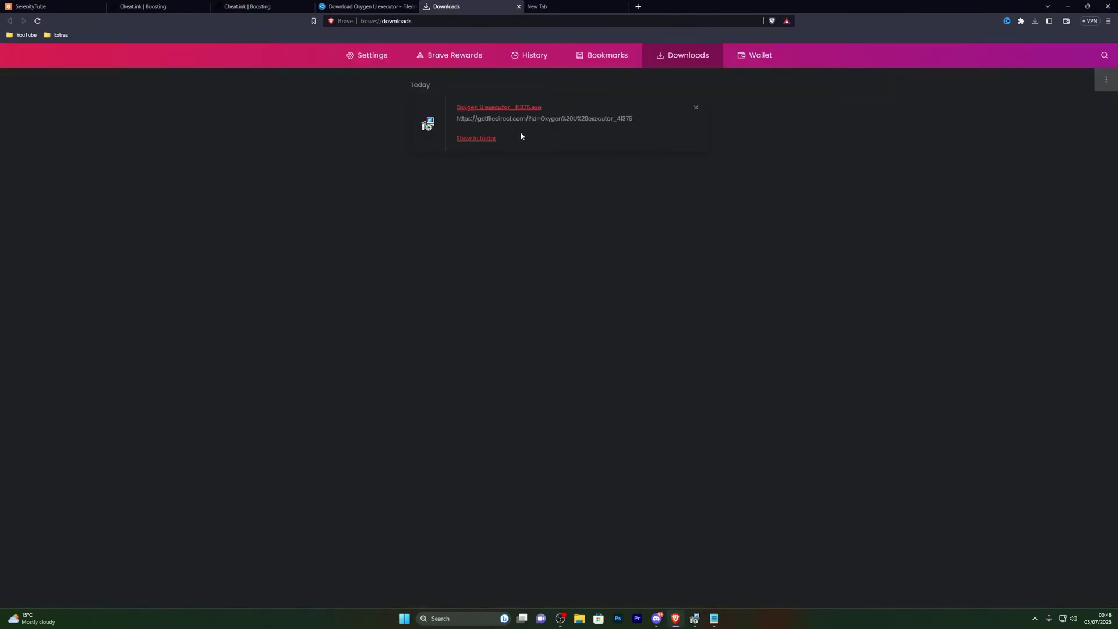
{"action": "key", "text": "super+d"}
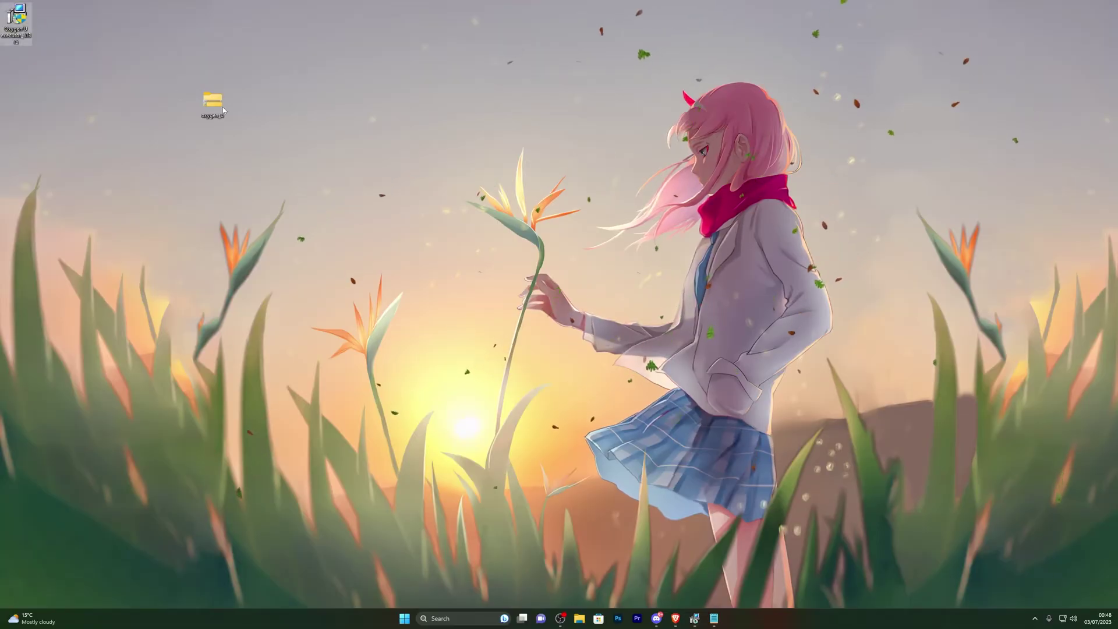
Delete Oxygen U executor_41375.exe, closing the running download manager and retrying the deletion.
{"action": "right_click", "coordinate": [16, 19]}
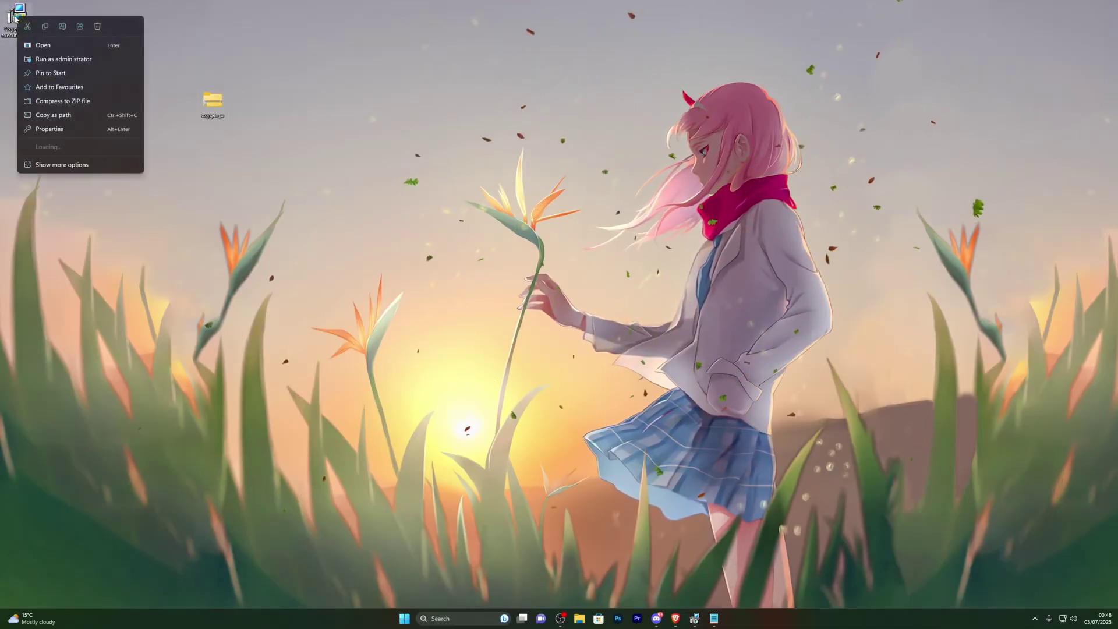
{"action": "left_click", "coordinate": [97, 27]}
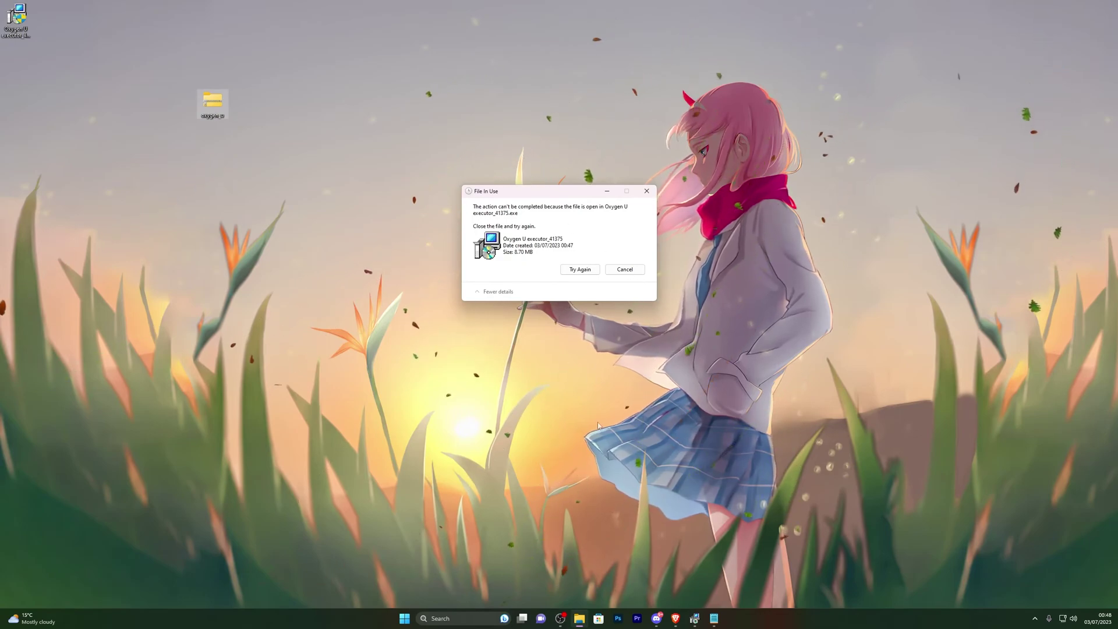
{"action": "right_click", "coordinate": [698, 616]}
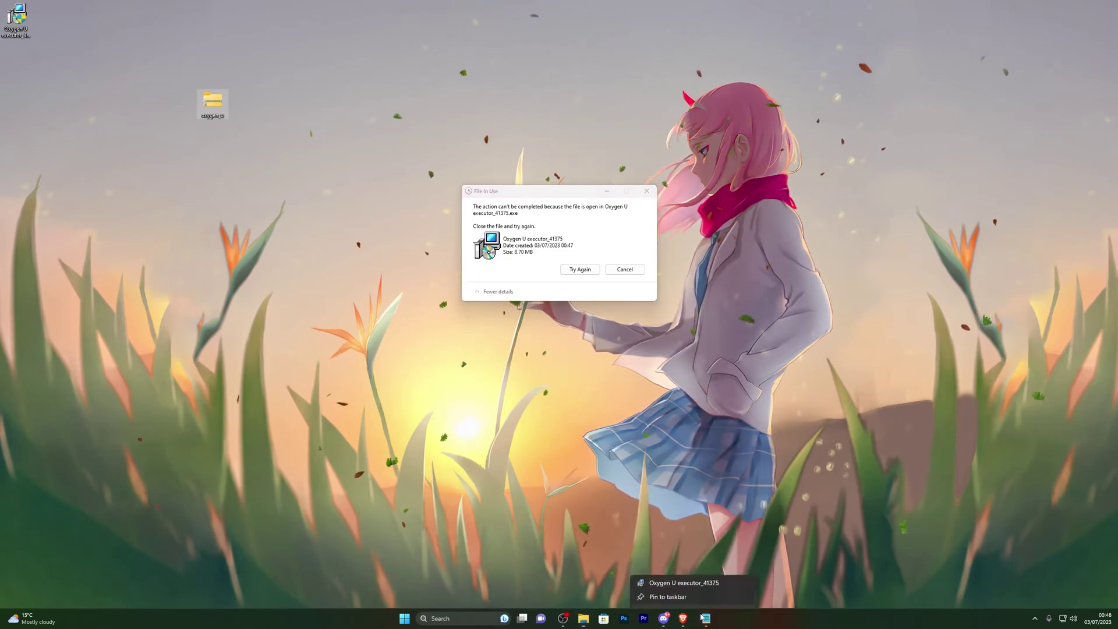
{"action": "left_click", "coordinate": [668, 602]}
{"action": "left_click", "coordinate": [581, 269]}
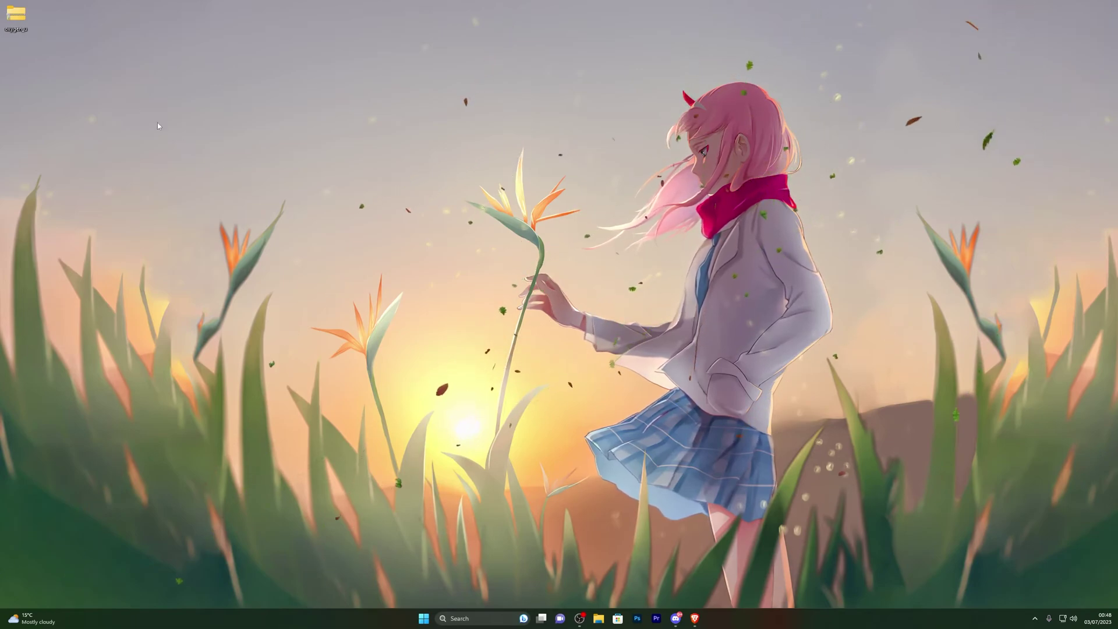
Extract the oxygen_u zip into an oxygen_u folder on the Desktop.
{"action": "right_click", "coordinate": [21, 23]}
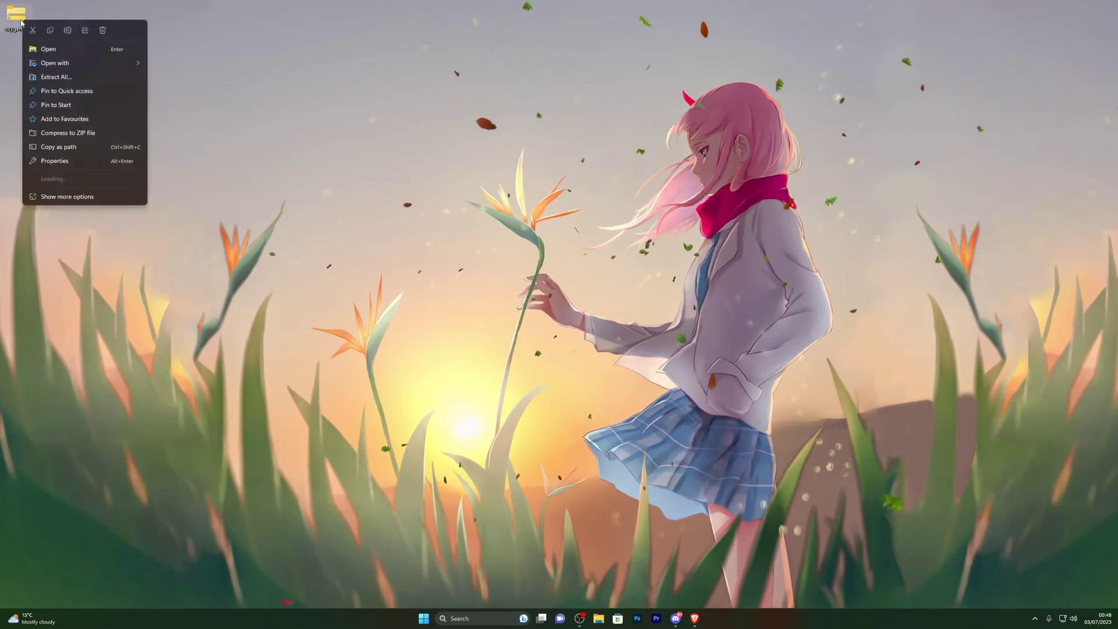
{"action": "left_click", "coordinate": [64, 78]}
{"action": "left_click", "coordinate": [638, 393]}
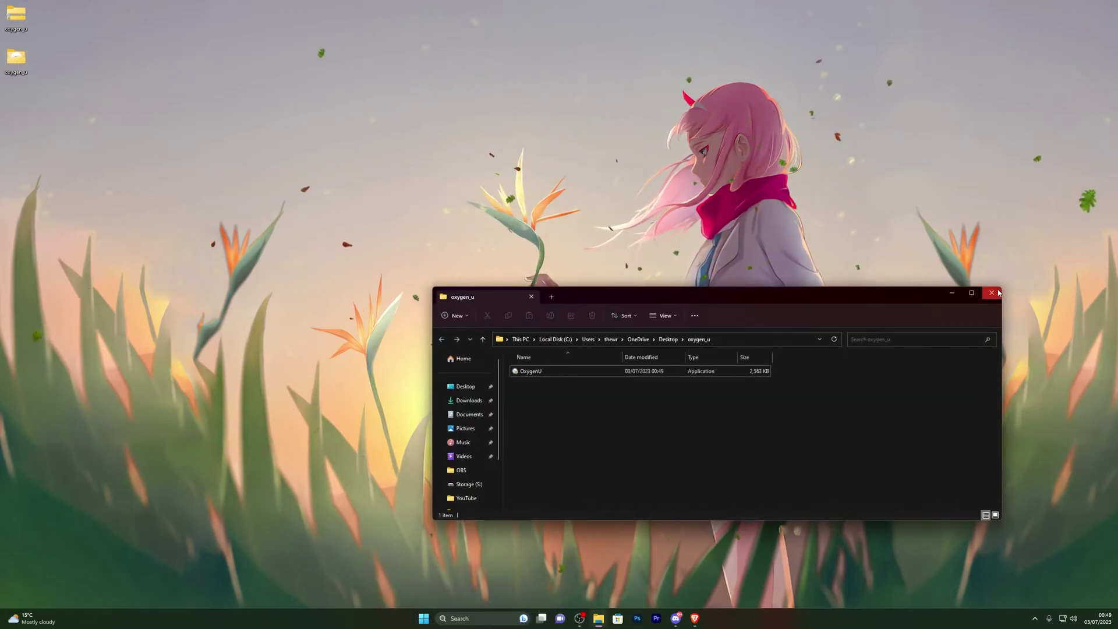
Close the extracted folder window and delete the oxygen_u zip.
{"action": "key", "text": "alt+F4"}
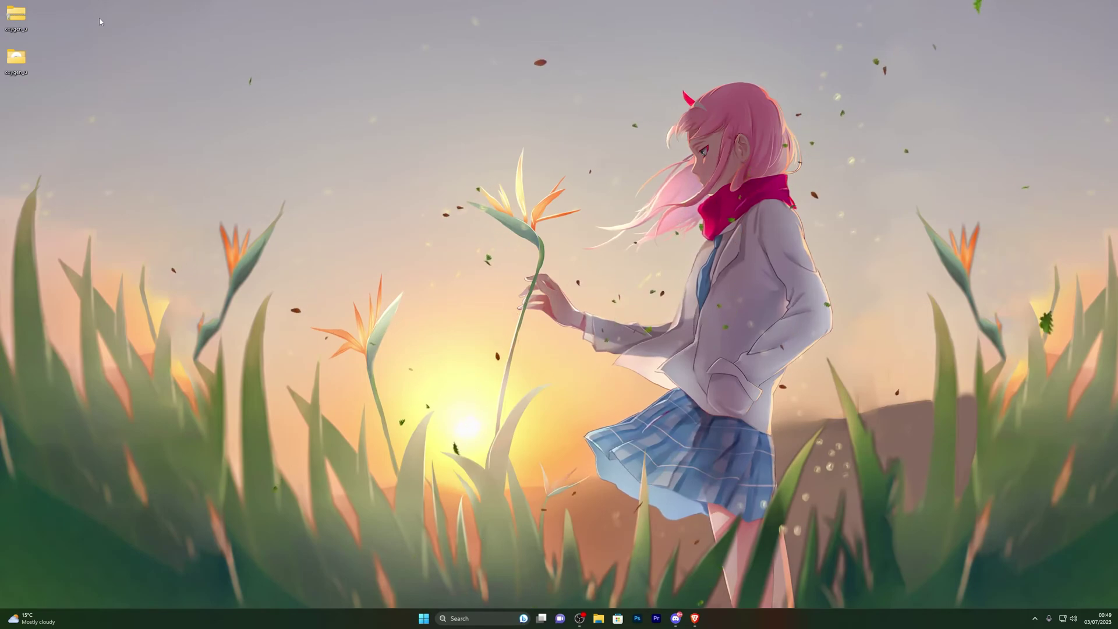
{"action": "right_click", "coordinate": [25, 29]}
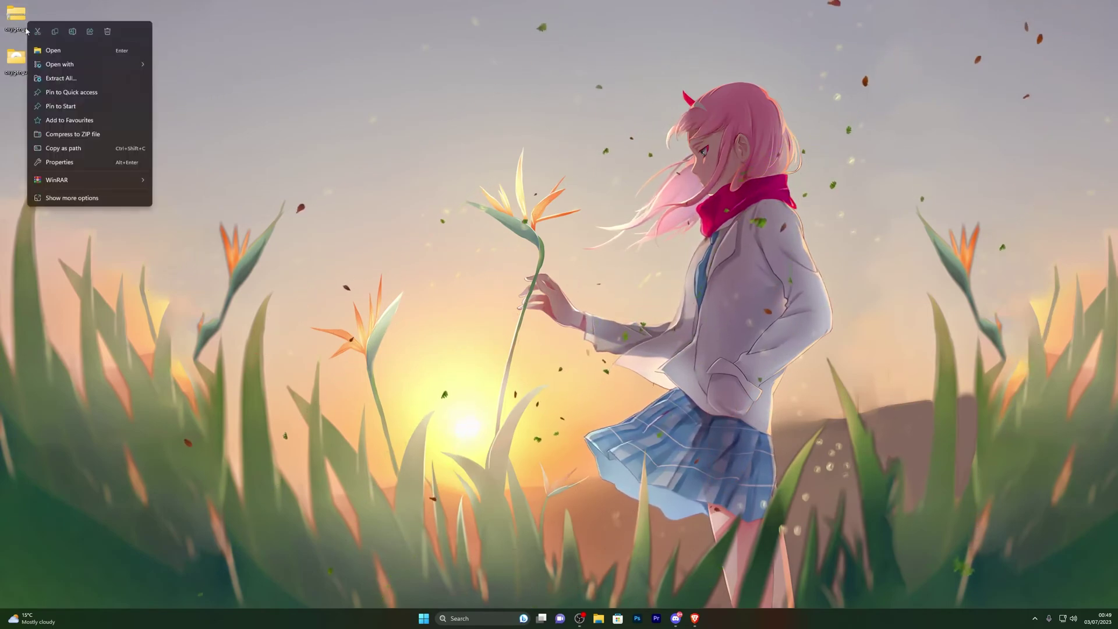
{"action": "left_click", "coordinate": [107, 31]}
Reopen Virus & threat protection via Start search and go to its settings.
{"action": "key", "text": "super"}
{"action": "type", "text": "virus"}
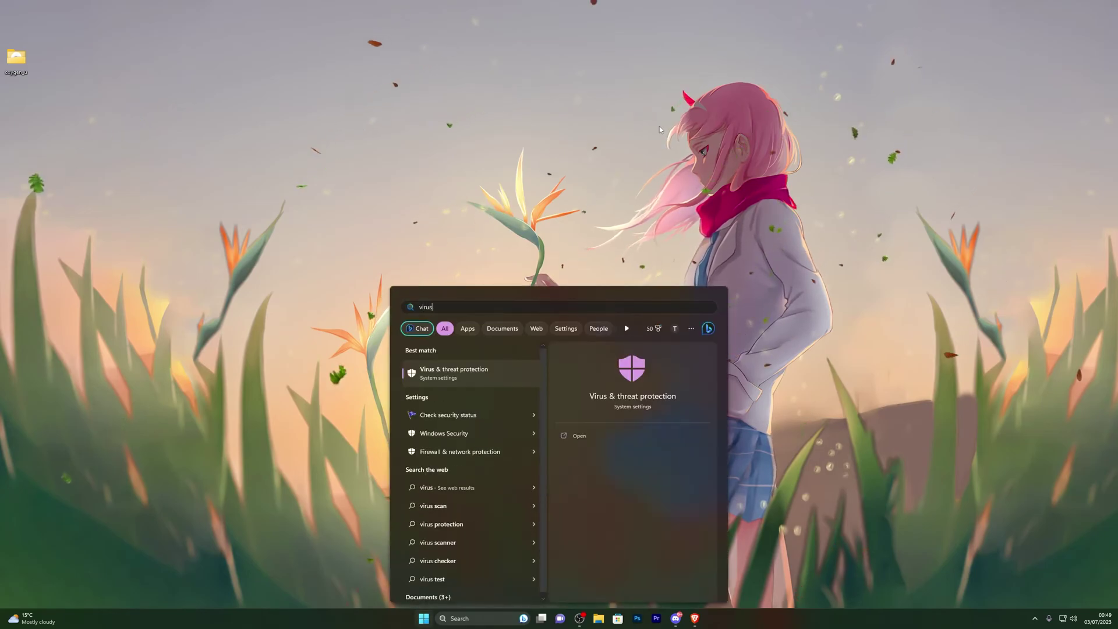
{"action": "key", "text": "Return"}
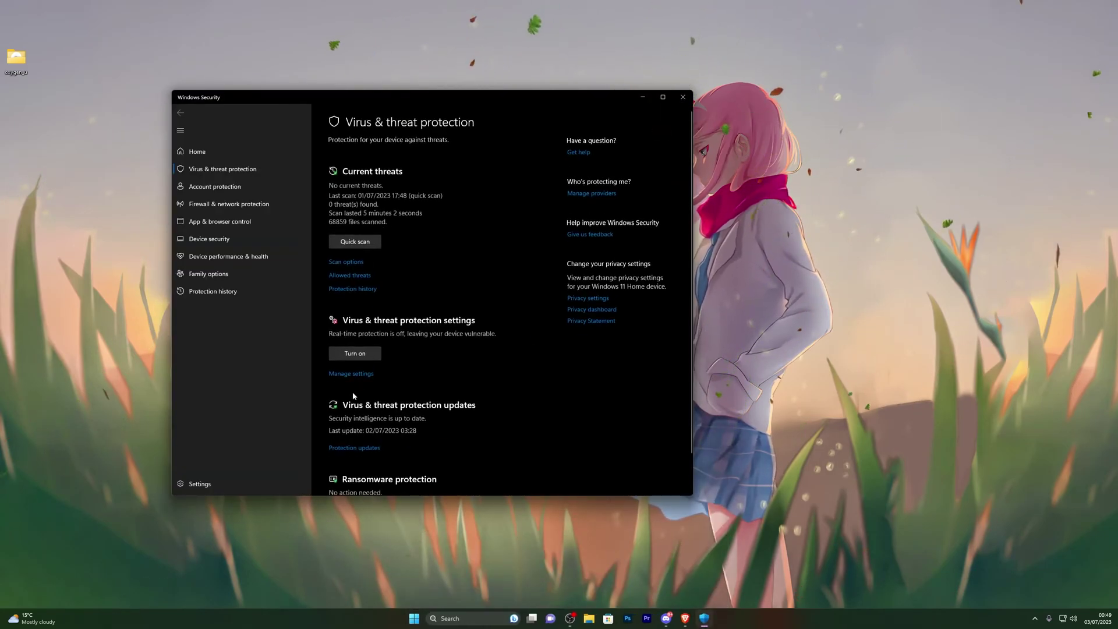
{"action": "left_click", "coordinate": [356, 376]}
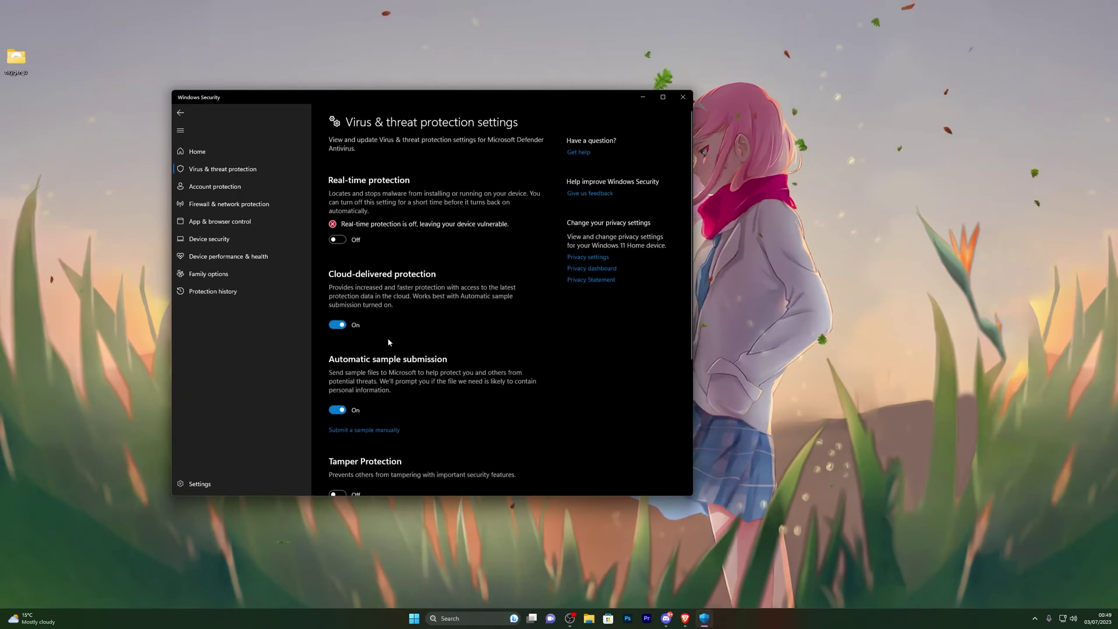
Add a Folder exclusion and browse to the Desktop containing oxygen_u.
{"action": "scroll", "coordinate": [389, 343], "scroll_direction": "down", "scroll_amount": 3}
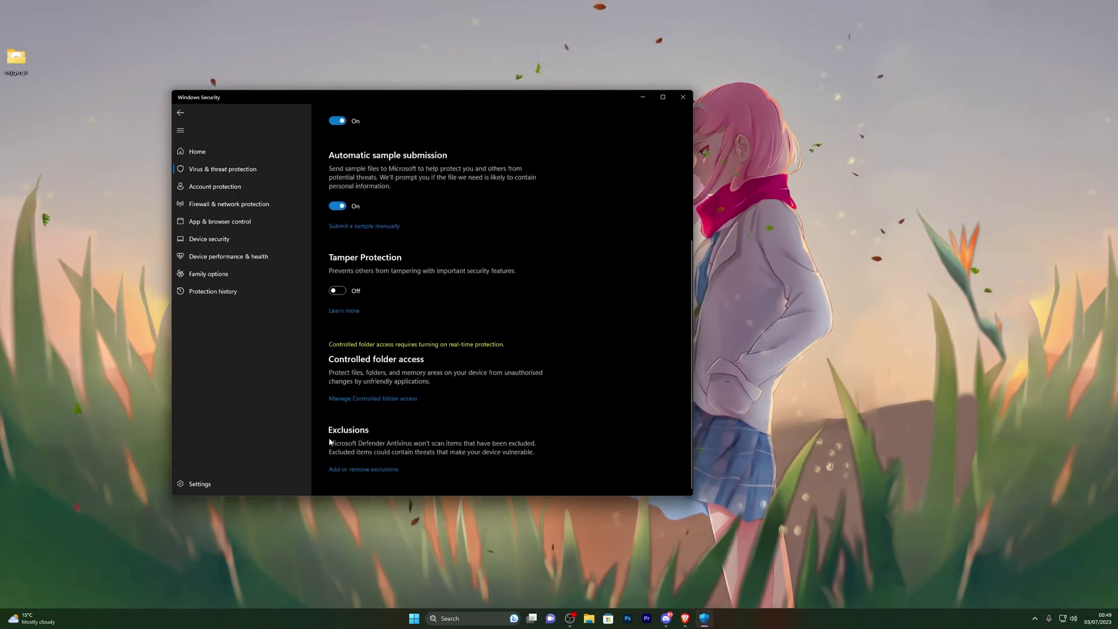
{"action": "left_click", "coordinate": [338, 472]}
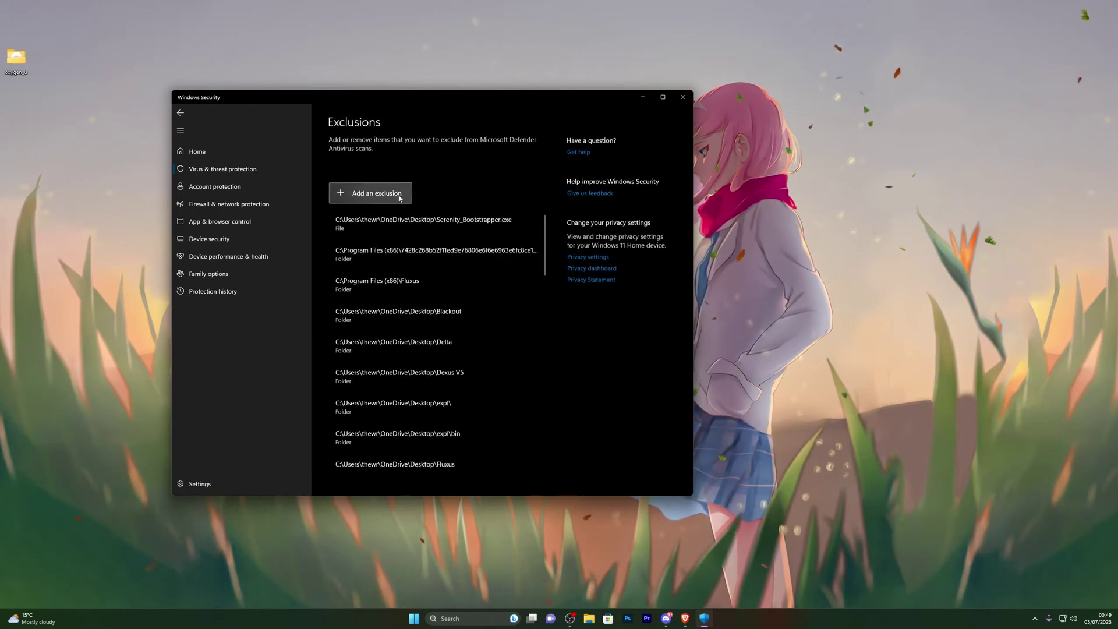
{"action": "left_click", "coordinate": [367, 195]}
{"action": "left_click", "coordinate": [364, 233]}
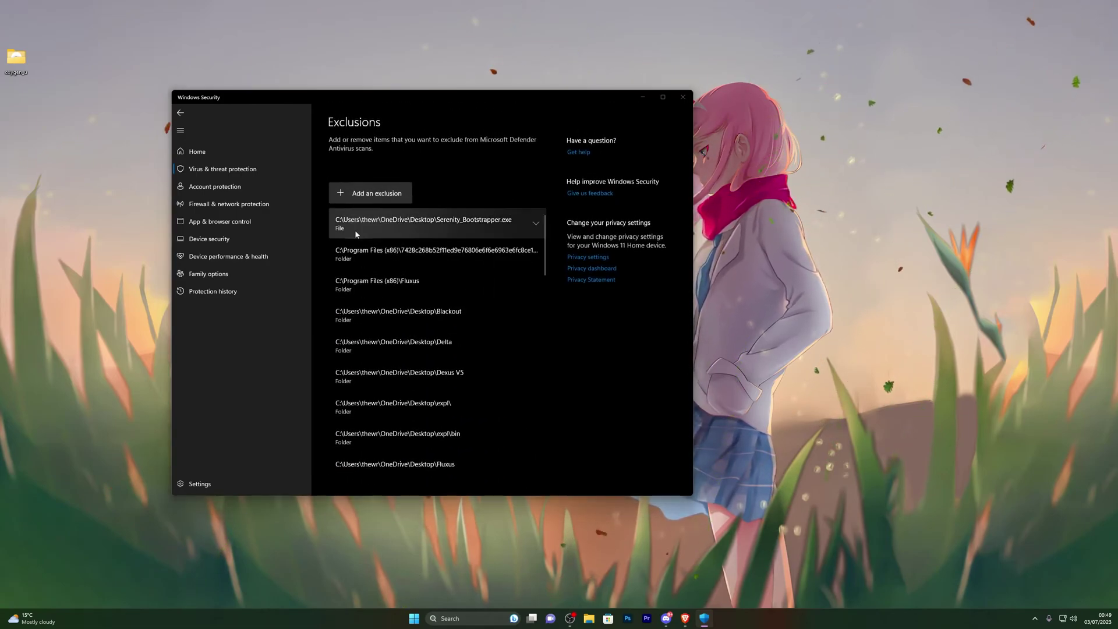
{"action": "scroll", "coordinate": [205, 201], "scroll_direction": "up", "scroll_amount": 1}
{"action": "left_click", "coordinate": [208, 175]}
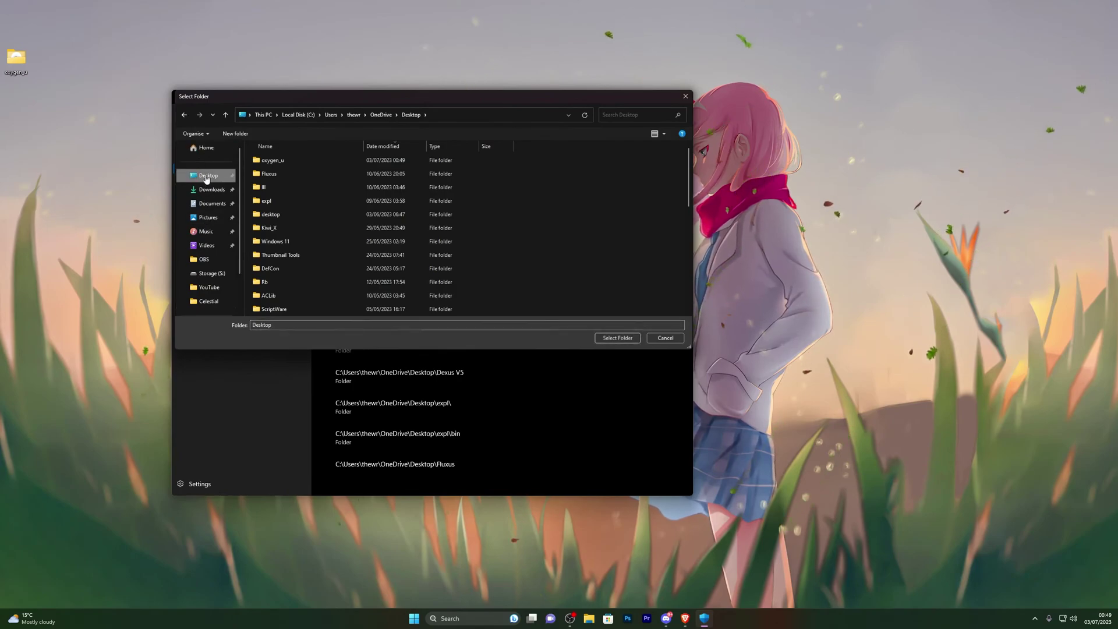
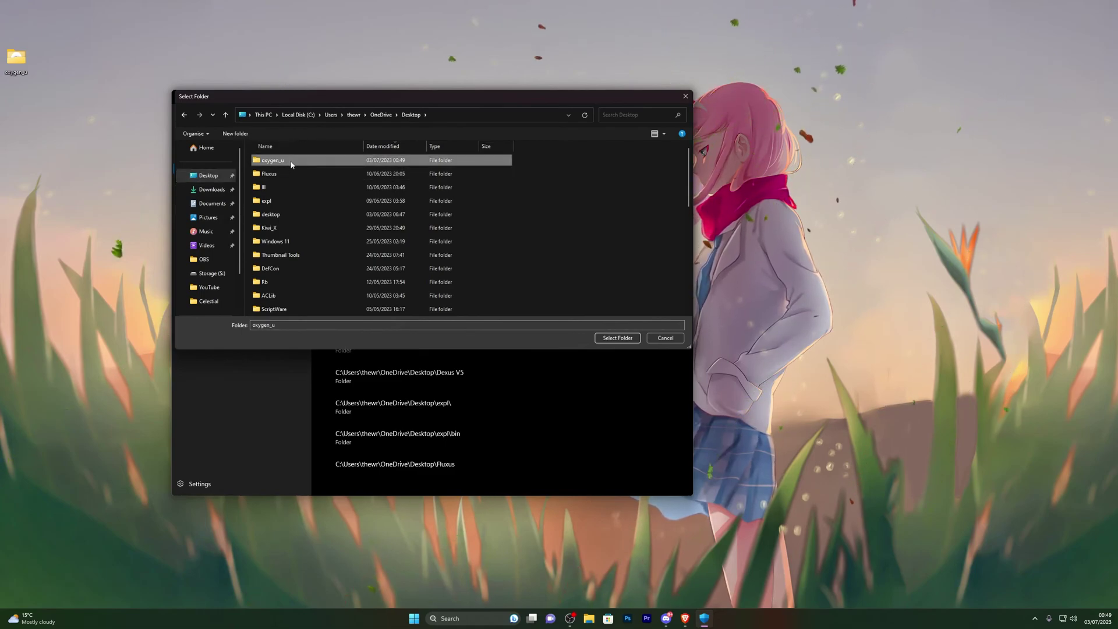
{"action": "double_click", "coordinate": [282, 164]}
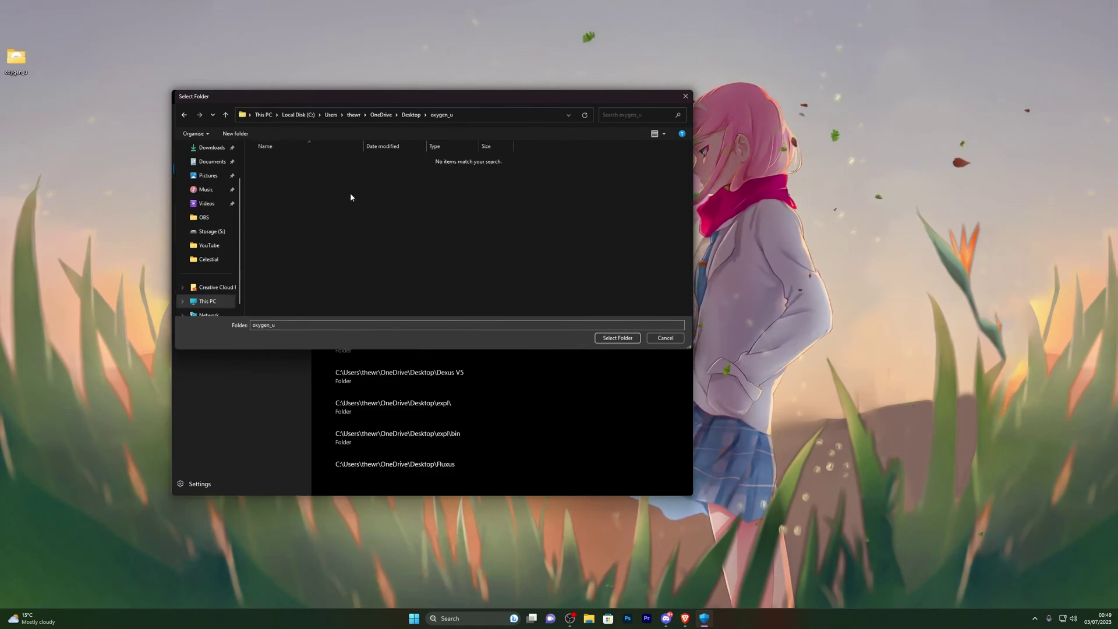
{"action": "left_click", "coordinate": [190, 116]}
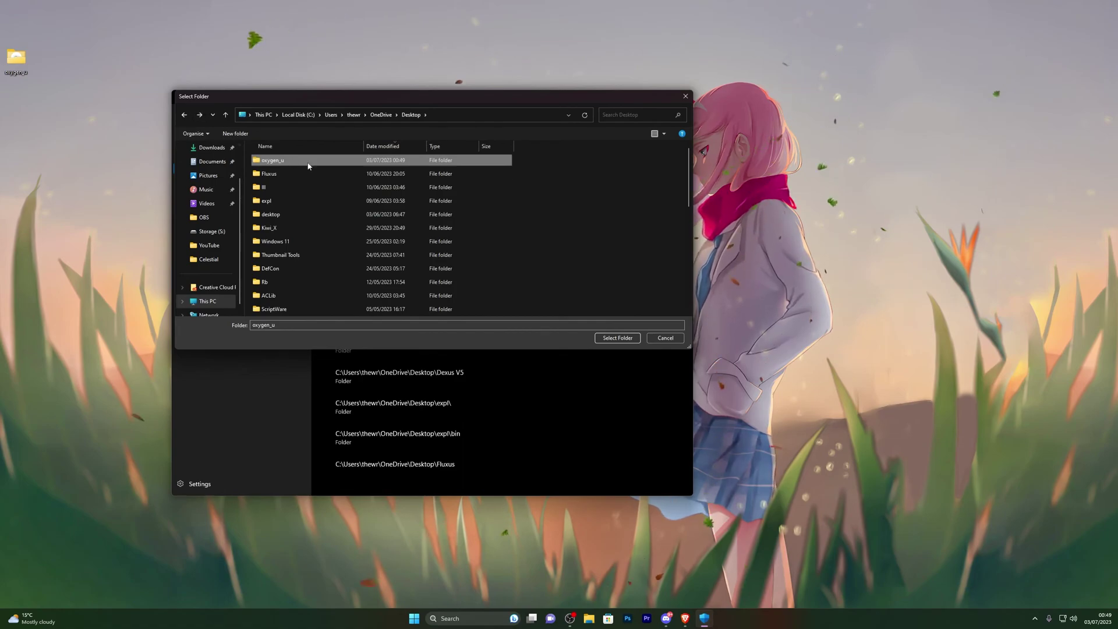
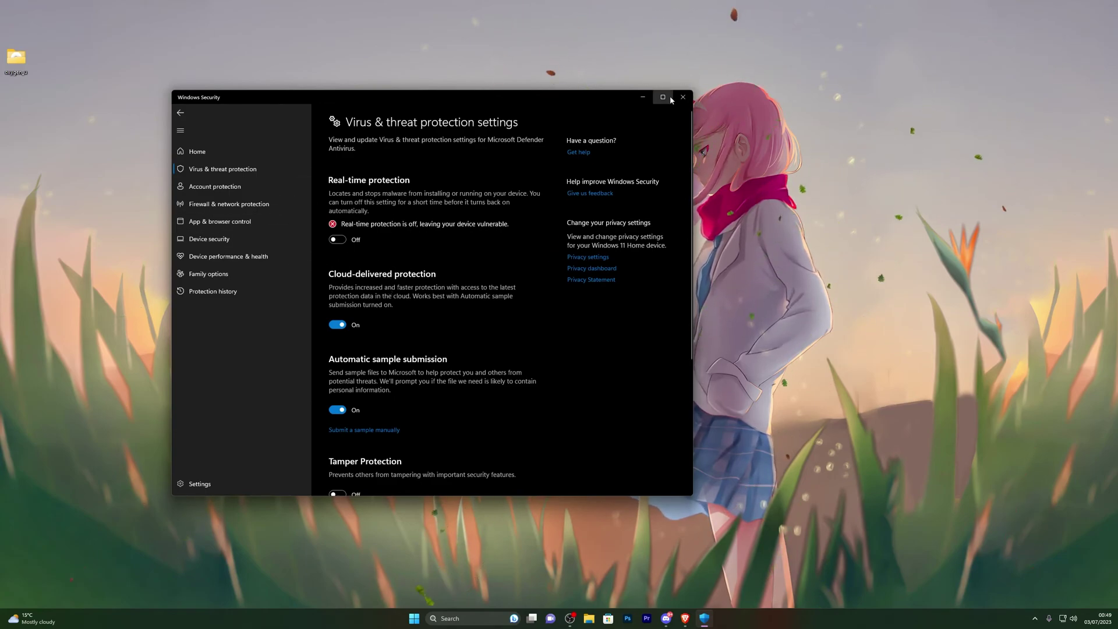
Close Windows Security and open the desktop oxygen_u folder in File Explorer.
{"action": "left_click", "coordinate": [683, 97]}
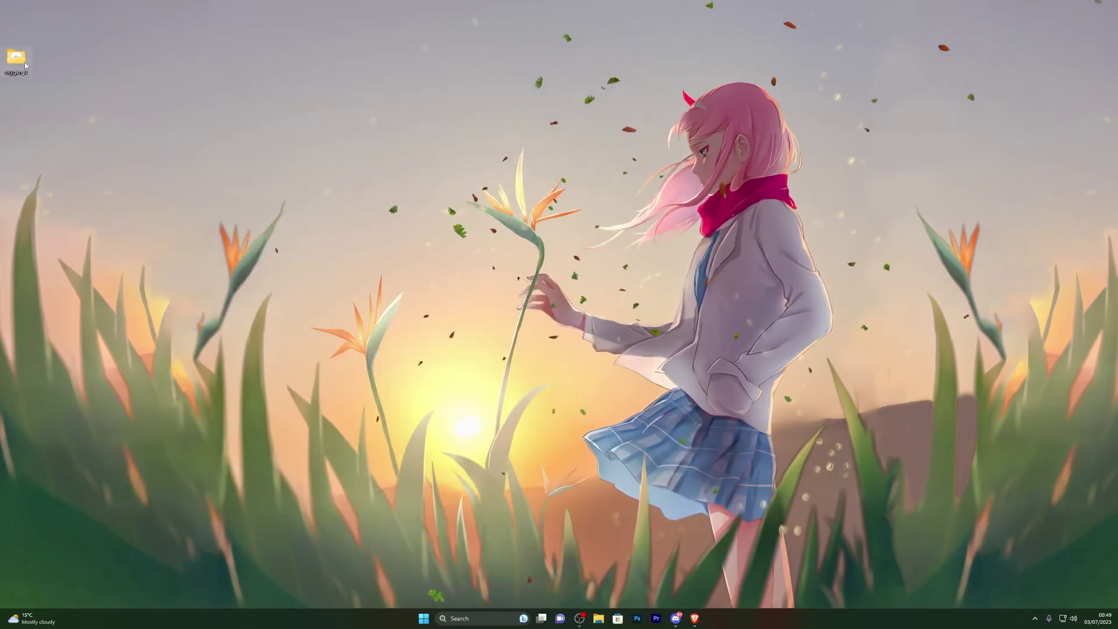
{"action": "left_click_drag", "start_coordinate": [25, 66], "coordinate": [25, 23]}
{"action": "double_click", "coordinate": [16, 14]}
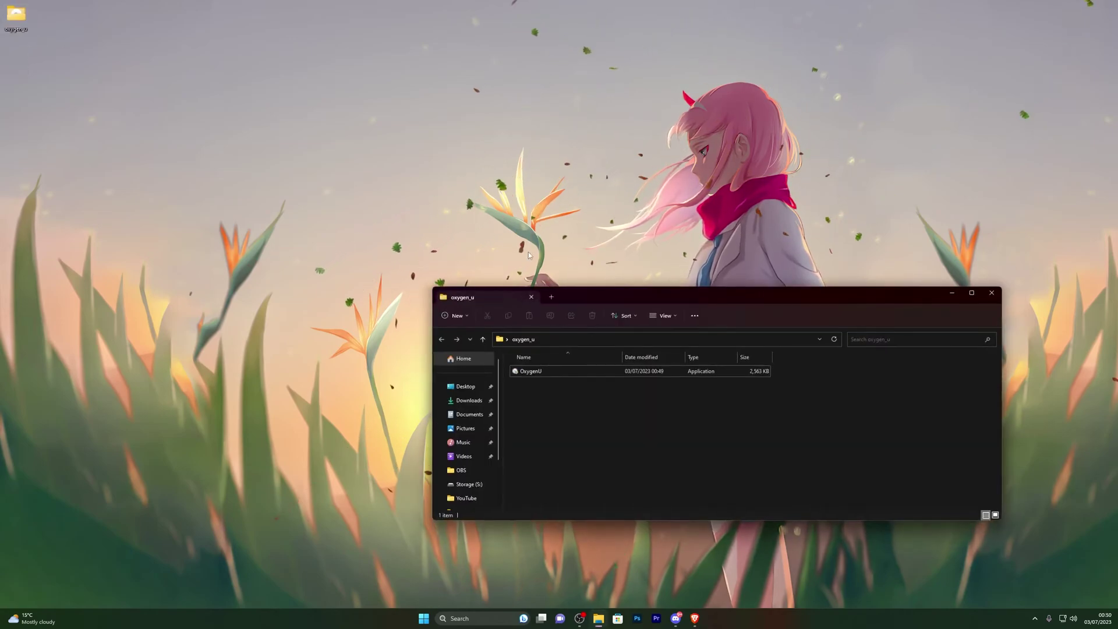
Launch OxygenU, getting past the SmartScreen malicious-file warning with Run anyway.
{"action": "double_click", "coordinate": [547, 371]}
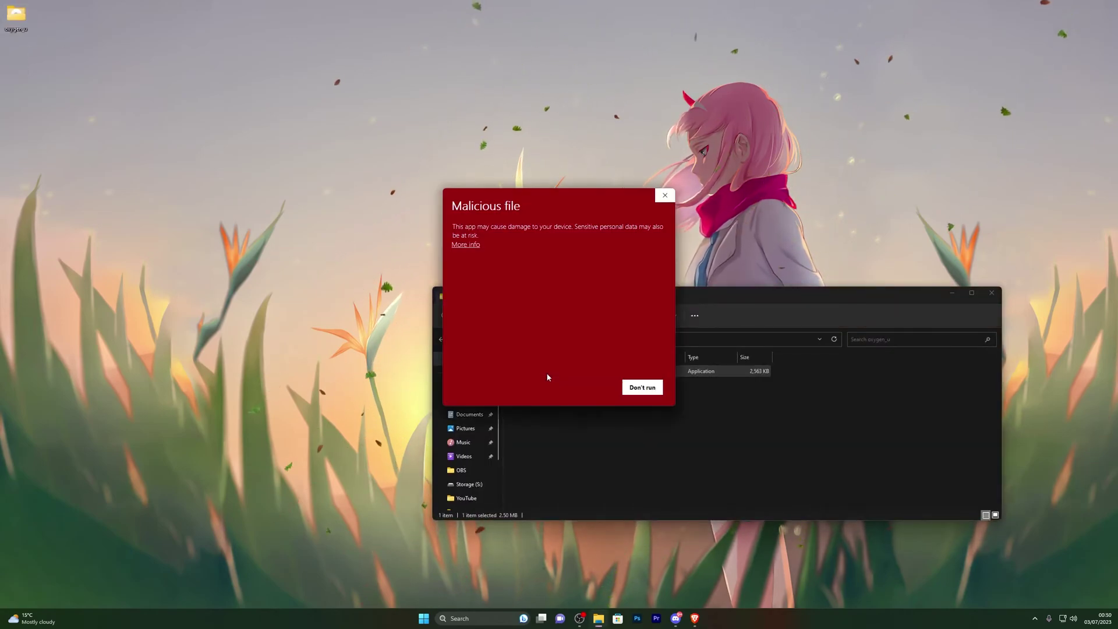
{"action": "left_click_drag", "start_coordinate": [581, 193], "coordinate": [771, 197]}
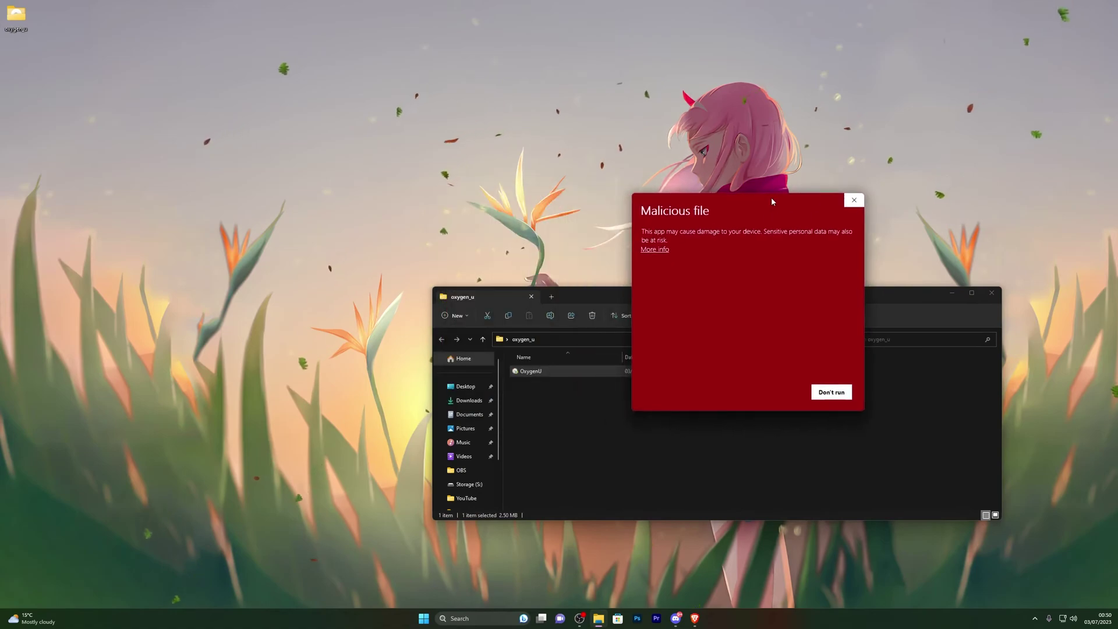
{"action": "left_click", "coordinate": [655, 254]}
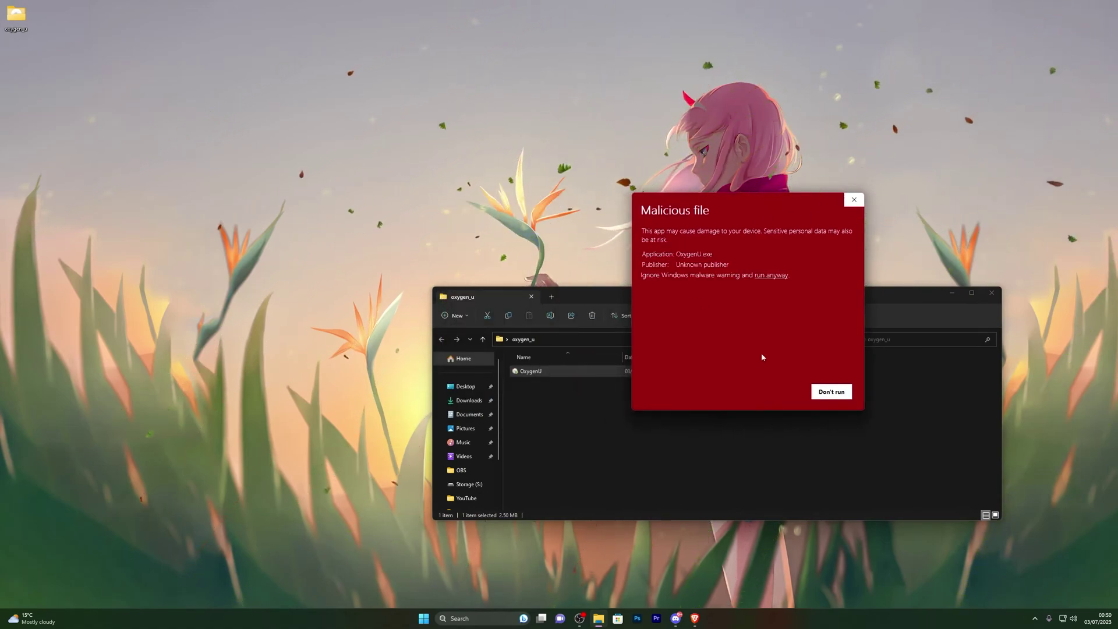
{"action": "left_click", "coordinate": [776, 280]}
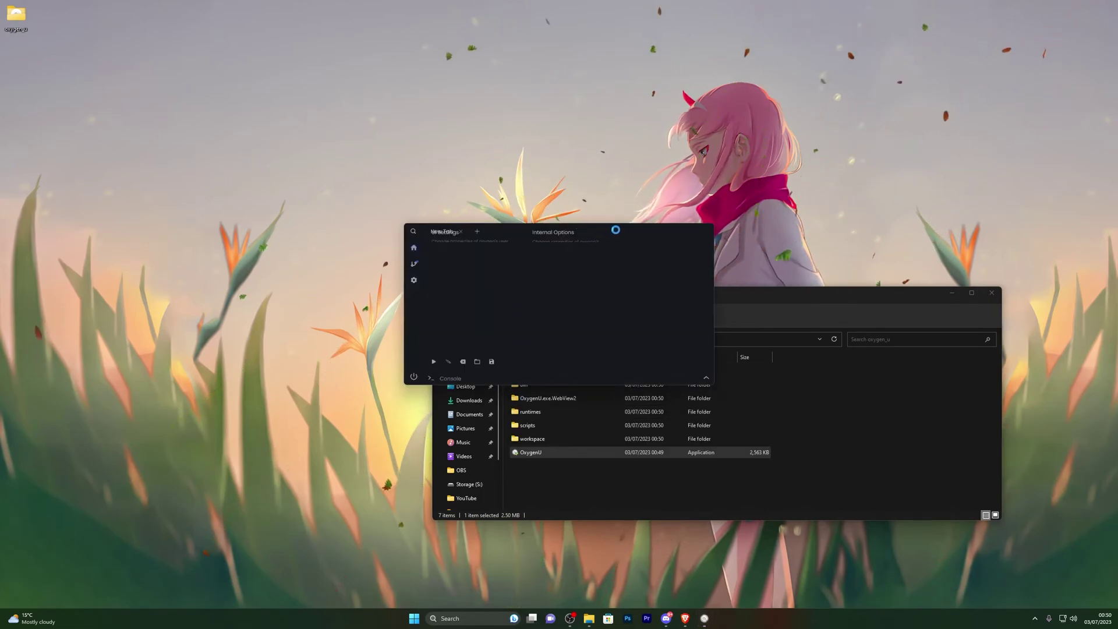
Move and enlarge the Oxygen U window, then show its Settings page.
{"action": "left_click_drag", "start_coordinate": [565, 231], "coordinate": [382, 193]}
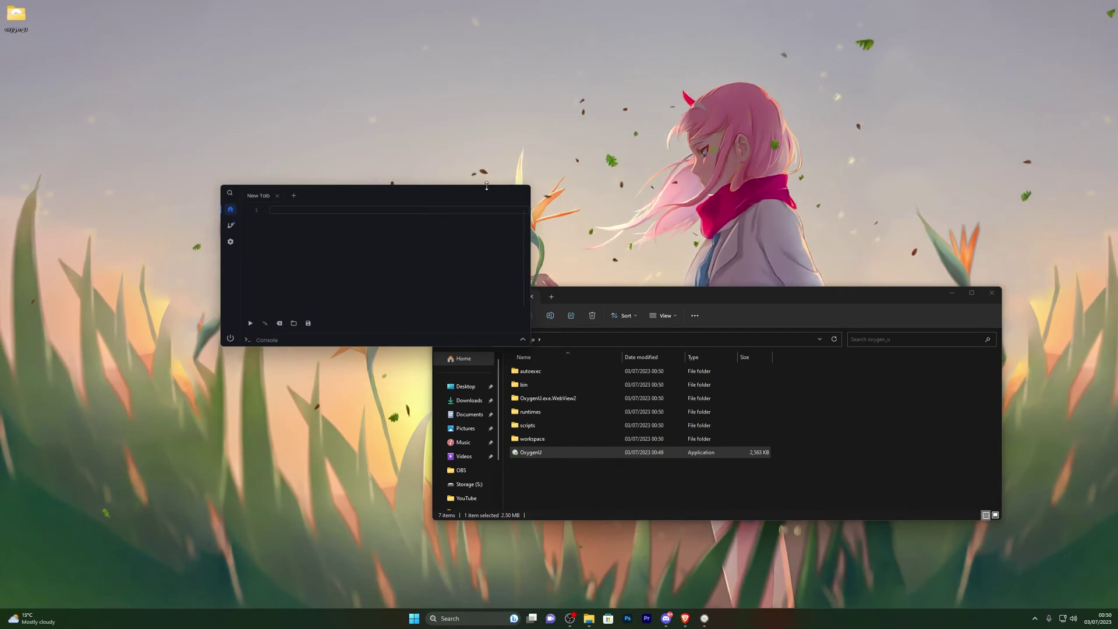
{"action": "left_click_drag", "start_coordinate": [487, 185], "coordinate": [465, 134]}
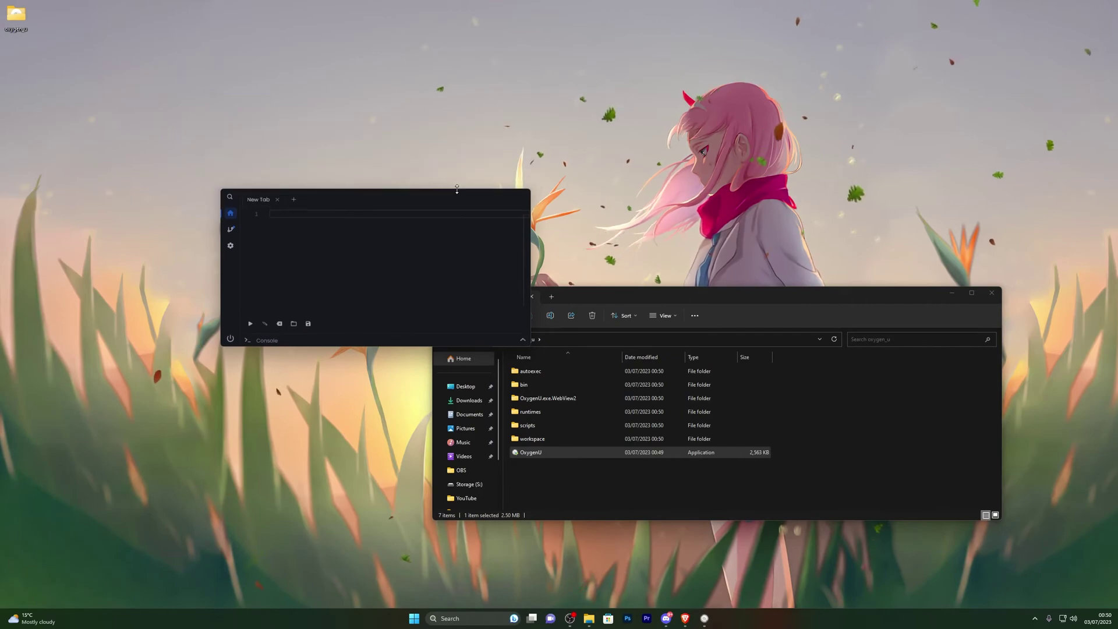
{"action": "left_click", "coordinate": [230, 248]}
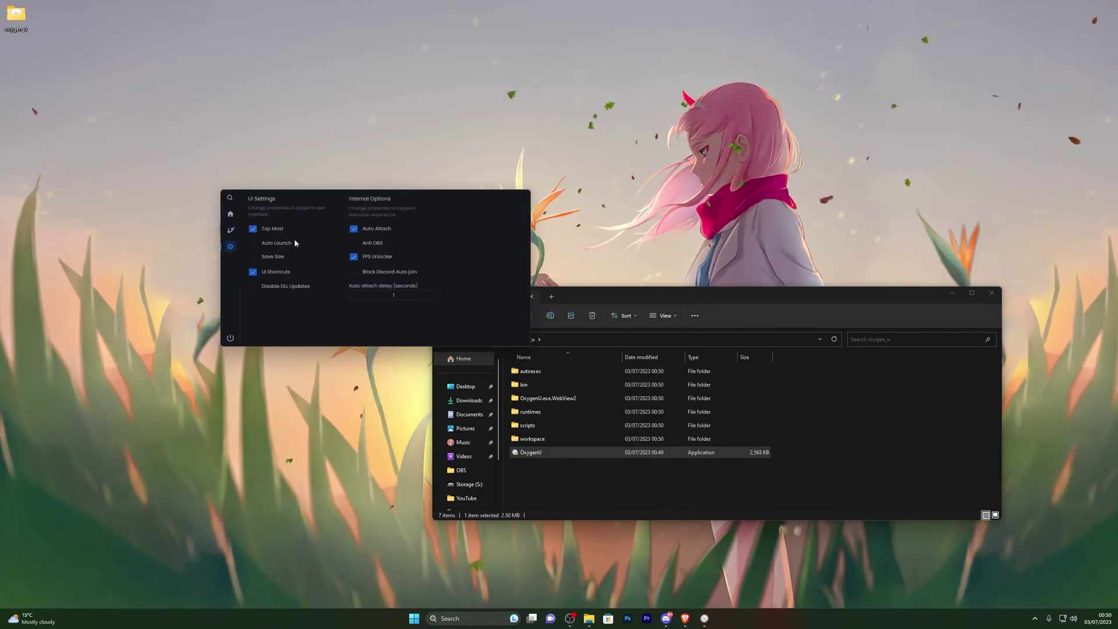
Arrange the File Explorer and Oxygen U windows side by side, leaving Top Most enabled.
{"action": "left_click_drag", "start_coordinate": [629, 293], "coordinate": [446, 150]}
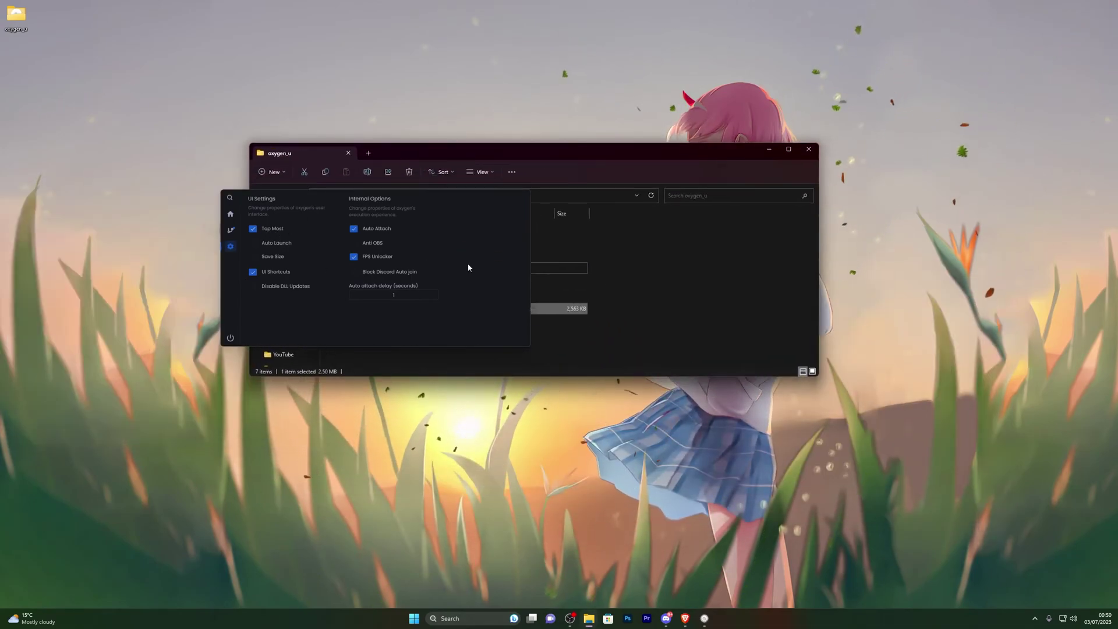
{"action": "left_click", "coordinate": [582, 279]}
{"action": "left_click_drag", "start_coordinate": [560, 160], "coordinate": [421, 173]}
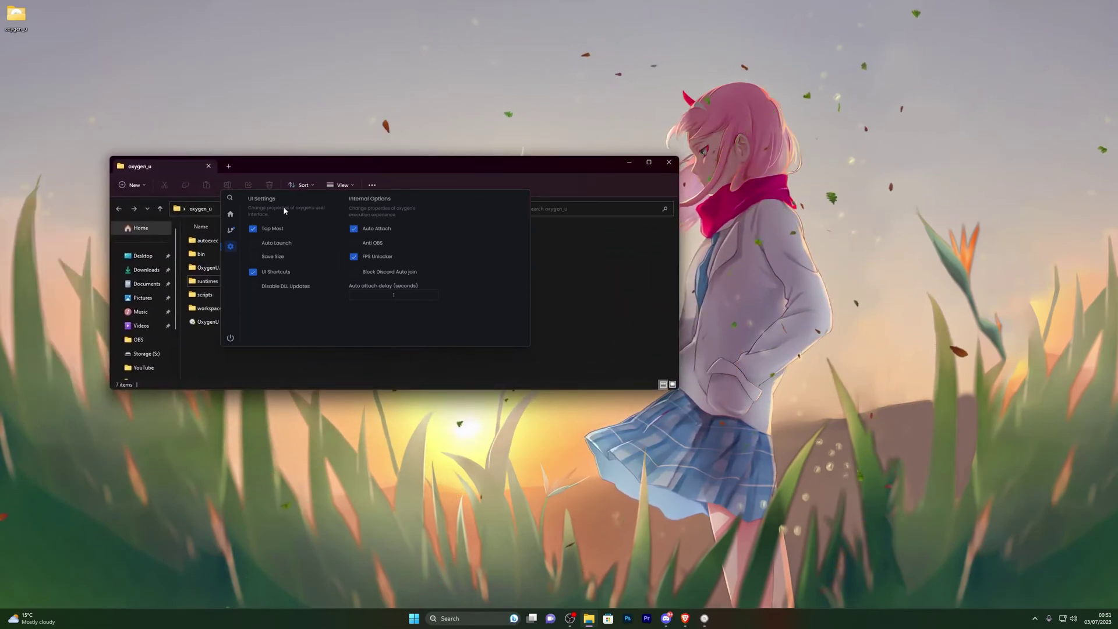
{"action": "left_click", "coordinate": [262, 230]}
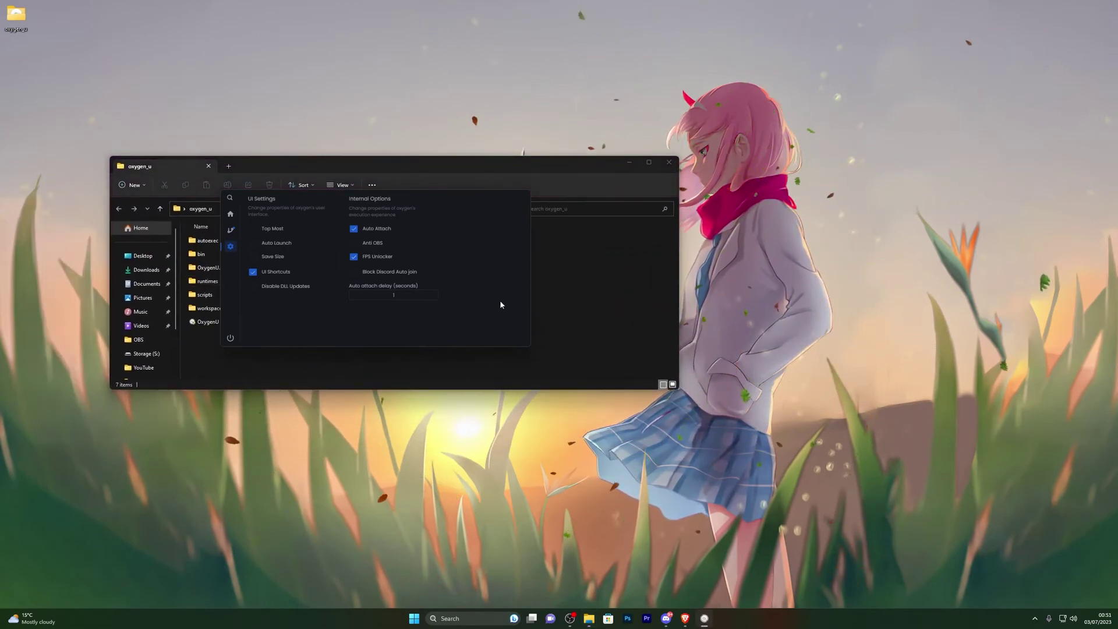
{"action": "left_click_drag", "start_coordinate": [537, 166], "coordinate": [487, 165]}
{"action": "left_click_drag", "start_coordinate": [627, 162], "coordinate": [674, 163]}
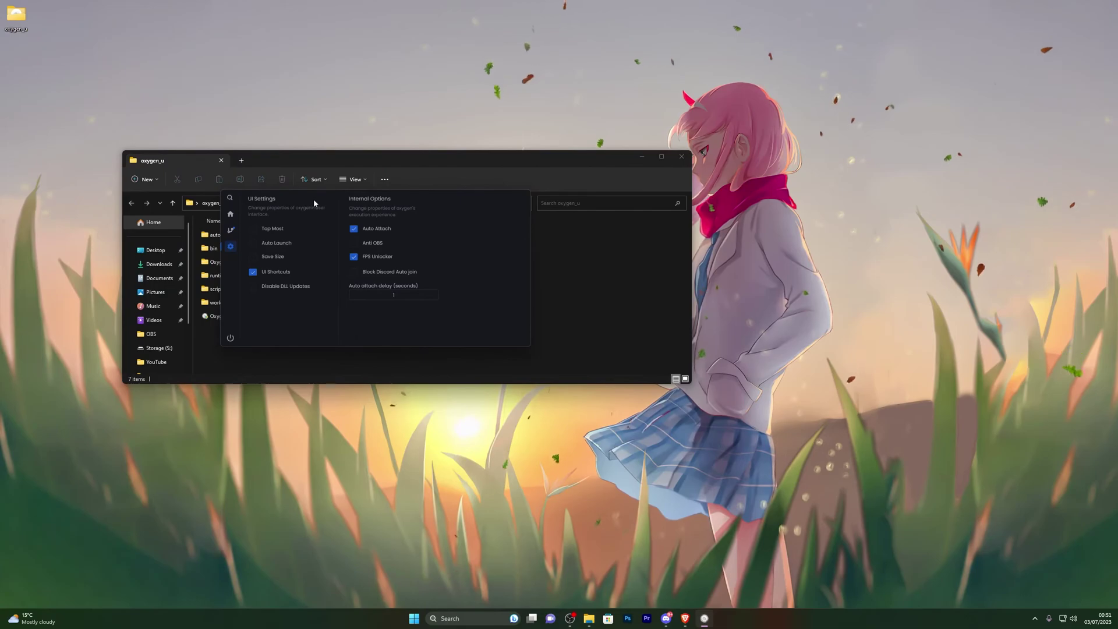
{"action": "left_click_drag", "start_coordinate": [428, 191], "coordinate": [583, 194]}
{"action": "left_click", "coordinate": [415, 234]}
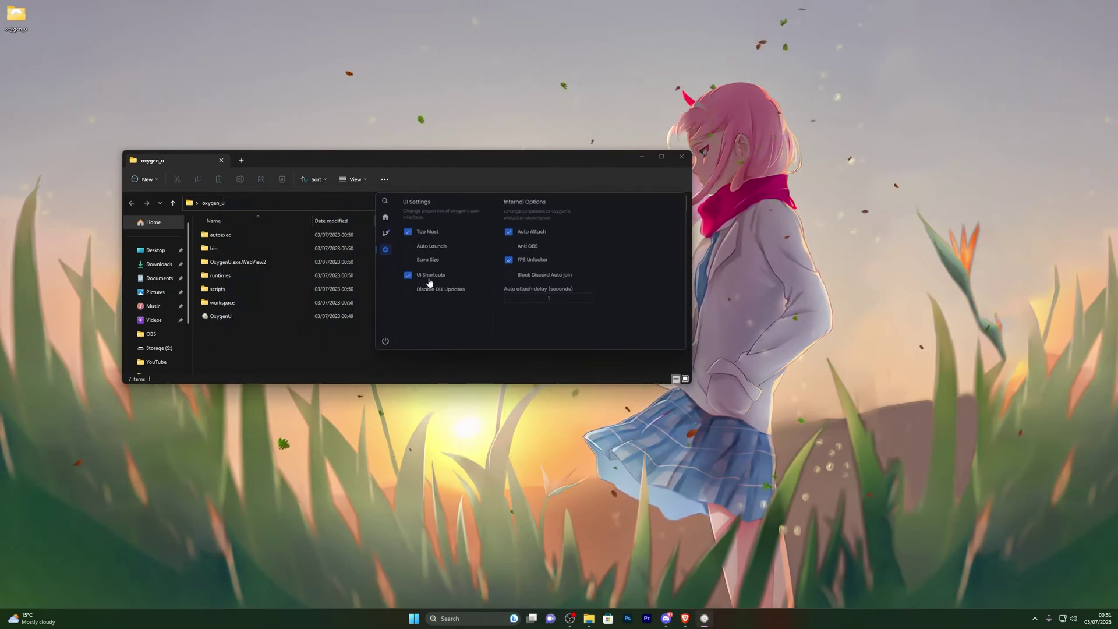
Enable Save Size and Block Discord Auto Join, then go back to the empty editor.
{"action": "left_click", "coordinate": [424, 265]}
{"action": "left_click_drag", "start_coordinate": [432, 266], "coordinate": [361, 266]}
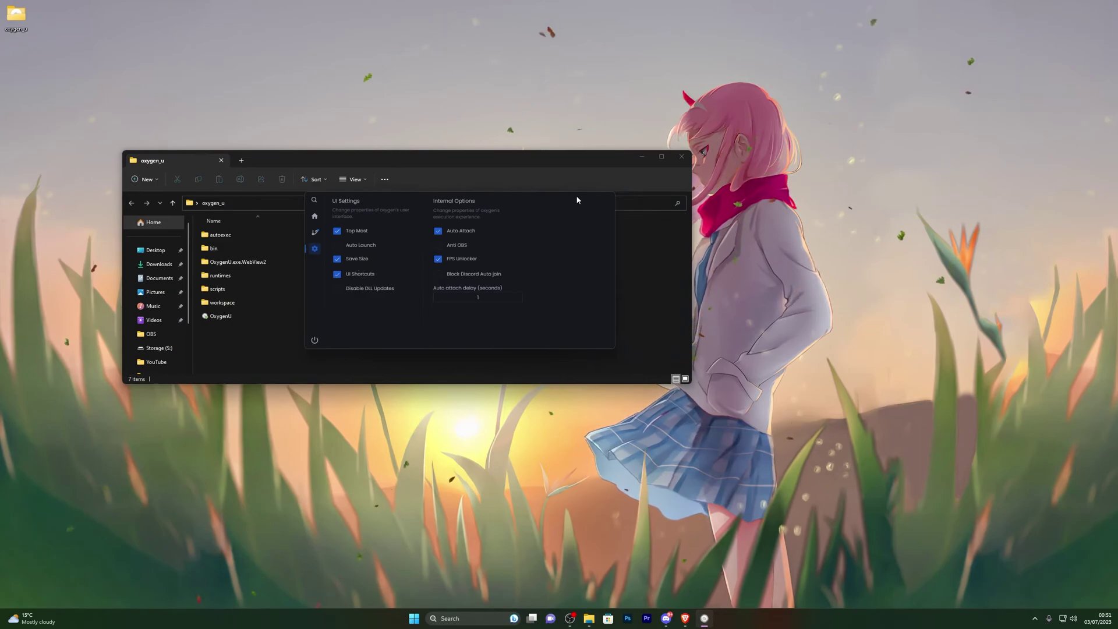
{"action": "left_click_drag", "start_coordinate": [578, 194], "coordinate": [513, 181]}
{"action": "mouse_move", "coordinate": [242, 179]}
{"action": "left_mouse_down"}
{"action": "mouse_move", "coordinate": [242, 154]}
{"action": "mouse_move", "coordinate": [241, 181]}
{"action": "left_mouse_up"}
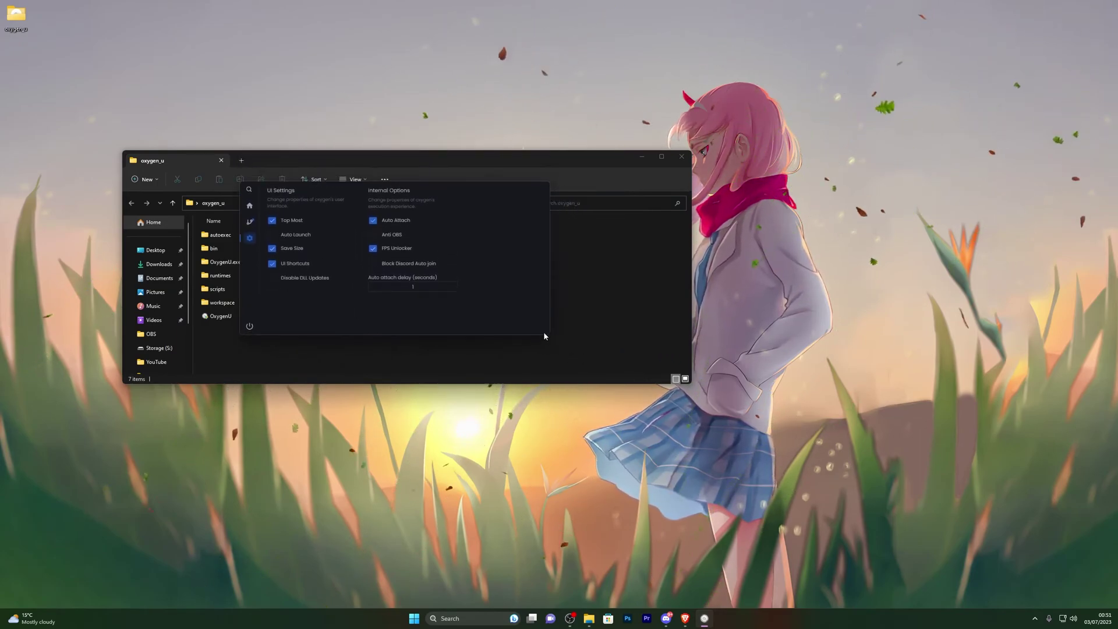
{"action": "left_click_drag", "start_coordinate": [444, 189], "coordinate": [536, 217]}
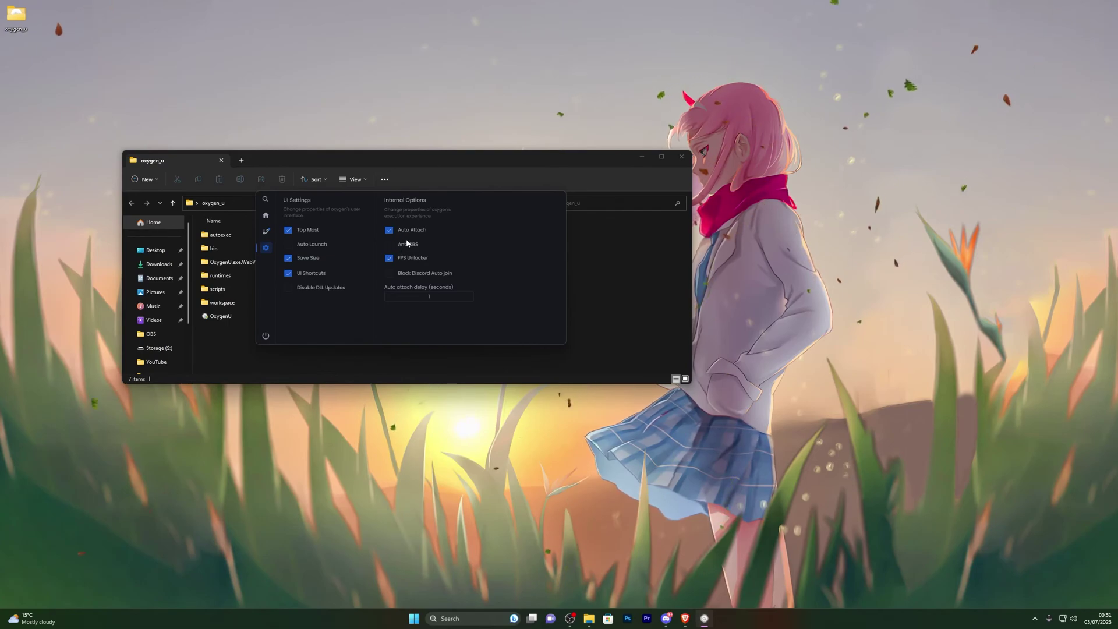
{"action": "left_click", "coordinate": [399, 276]}
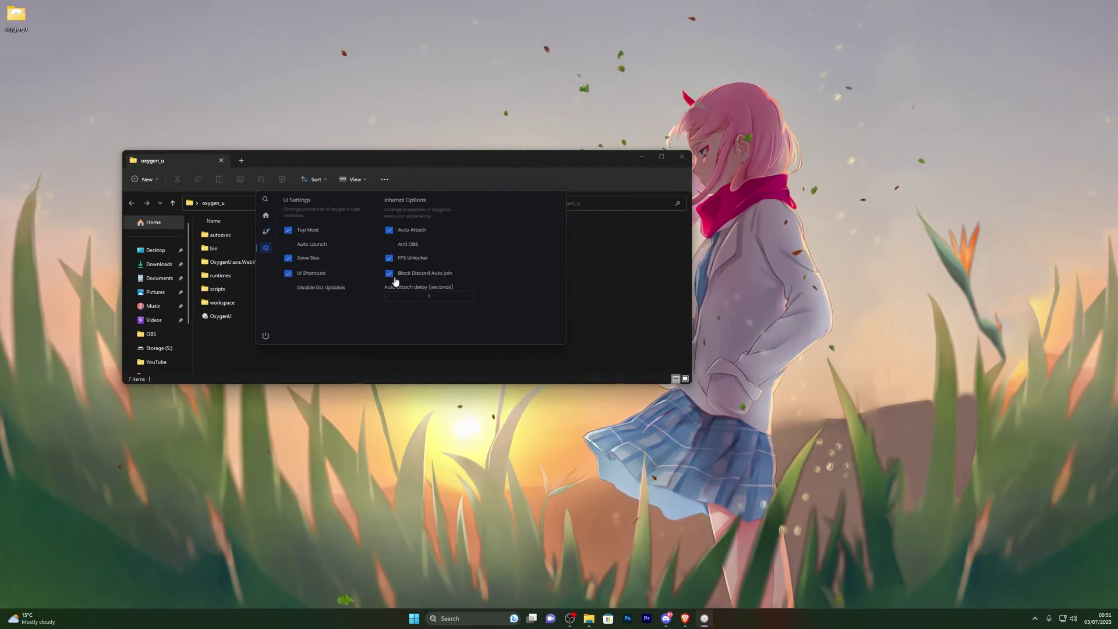
{"action": "left_click", "coordinate": [266, 217]}
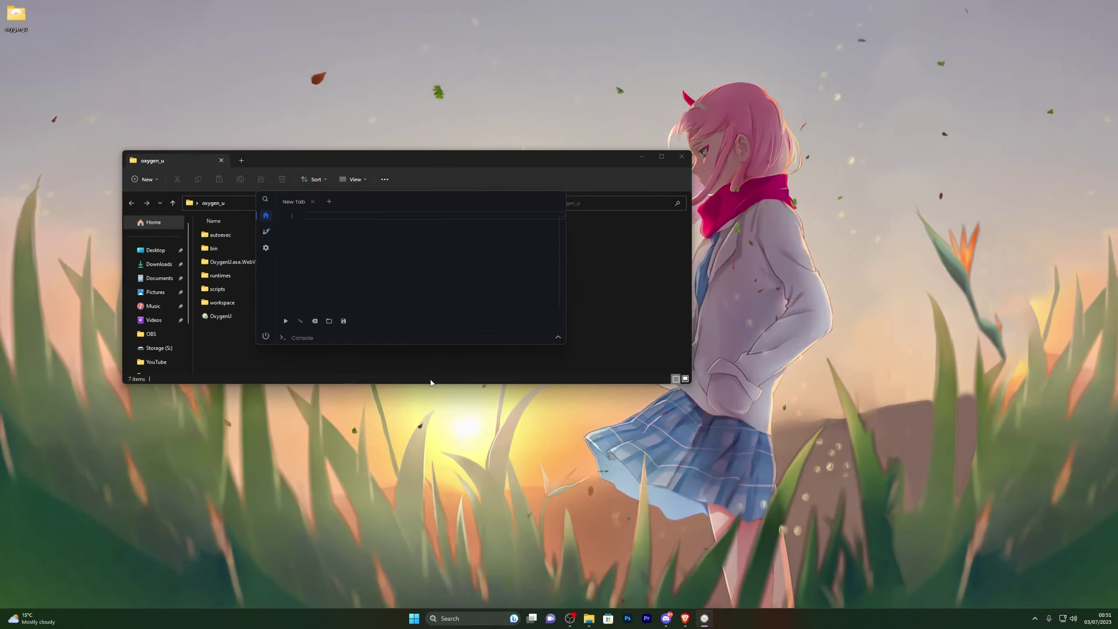
Launch Roblox from its Microsoft Store page under Best selling games.
{"action": "left_click", "coordinate": [609, 618]}
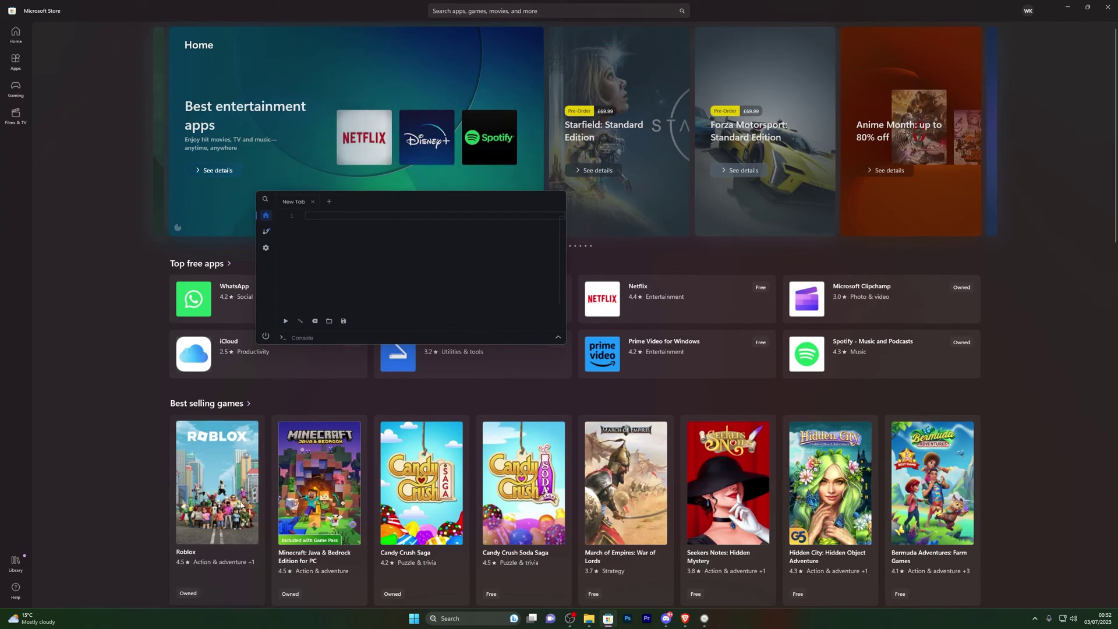
{"action": "left_click", "coordinate": [217, 489]}
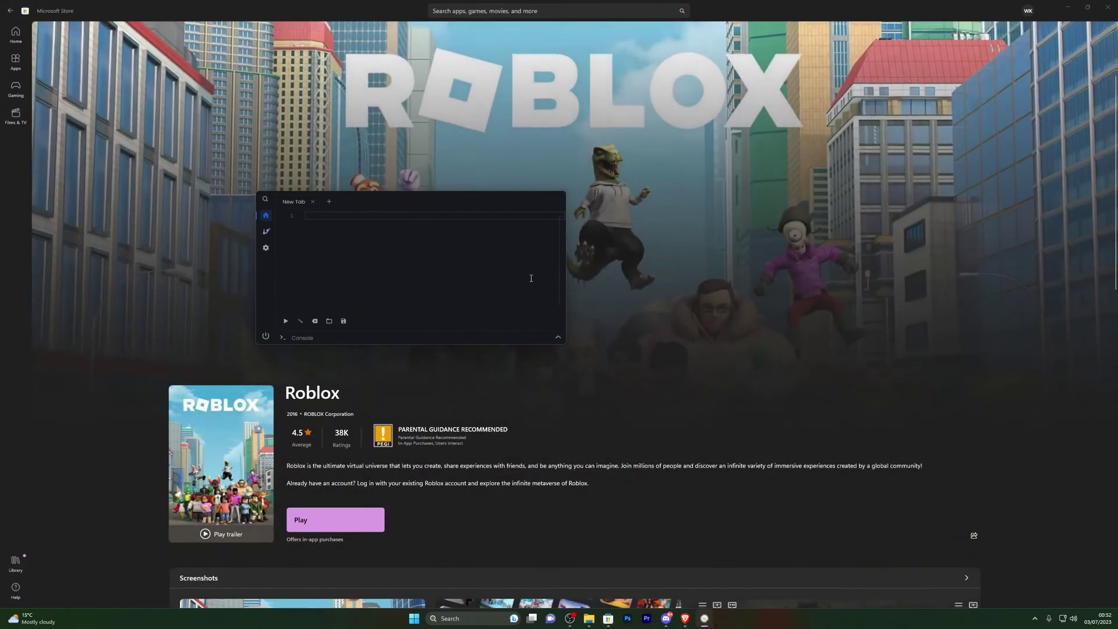
{"action": "left_click", "coordinate": [330, 513]}
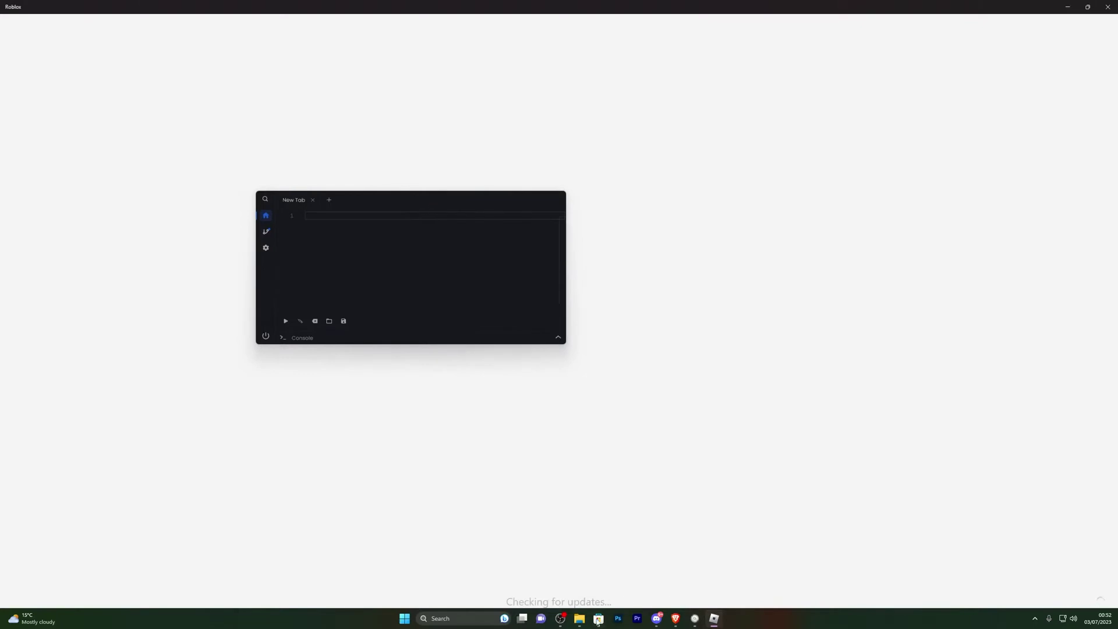
Dismiss the Start search and play Arsenal from the Roblox home page.
{"action": "key", "text": "super"}
{"action": "type", "text": "micro"}
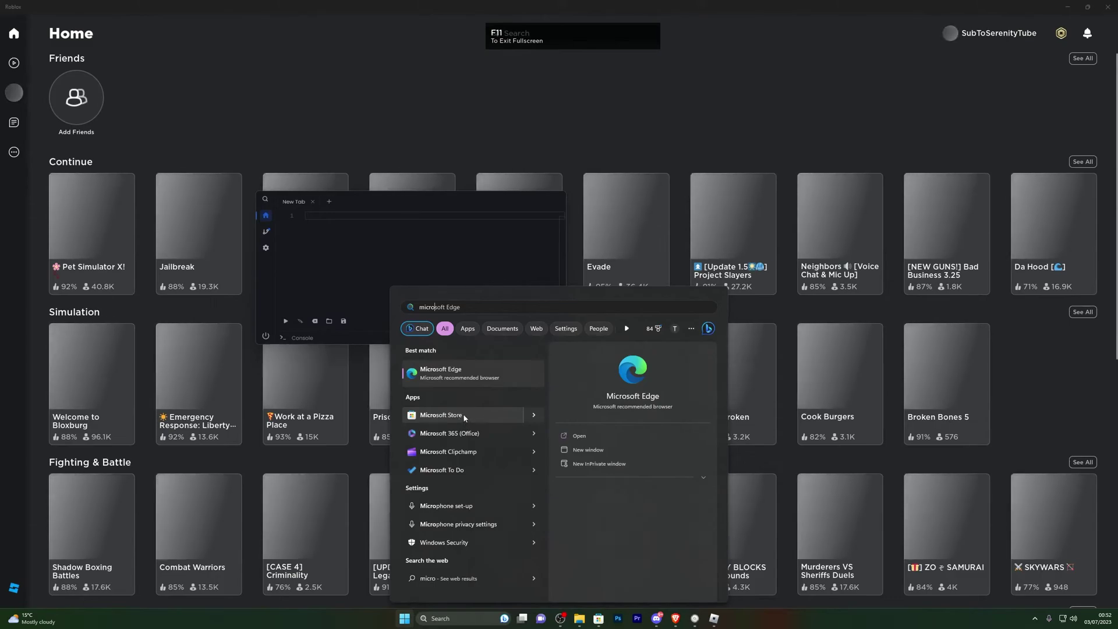
{"action": "left_click", "coordinate": [230, 132]}
{"action": "scroll", "coordinate": [220, 198], "scroll_direction": "down", "scroll_amount": 1}
{"action": "scroll", "coordinate": [220, 198], "scroll_direction": "down", "scroll_amount": 1}
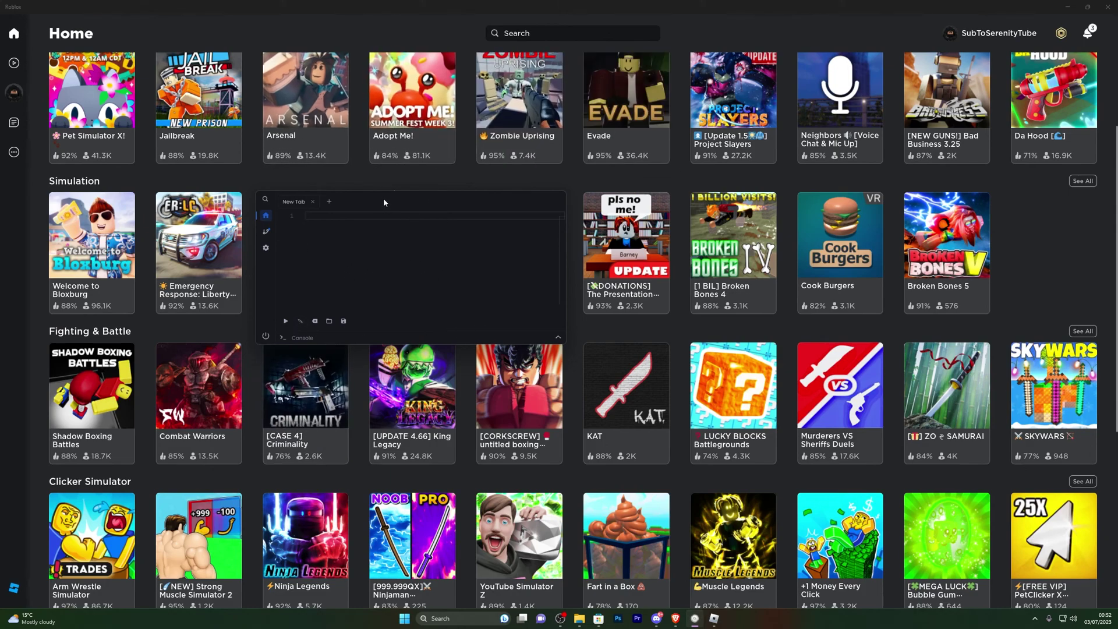
{"action": "mouse_move", "coordinate": [501, 174]}
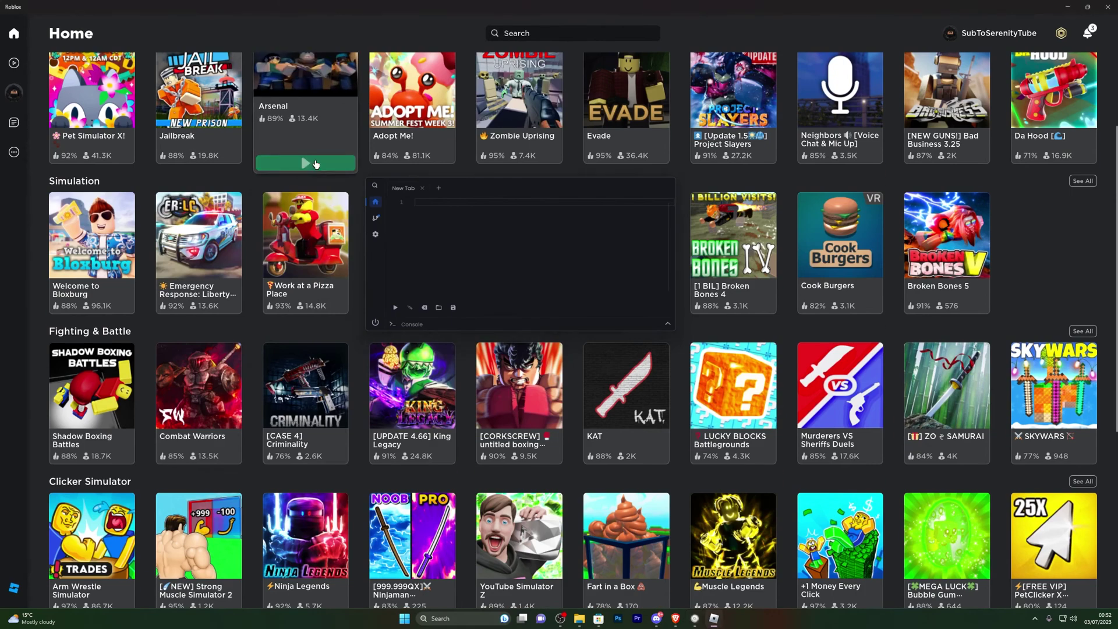
{"action": "left_click", "coordinate": [305, 164]}
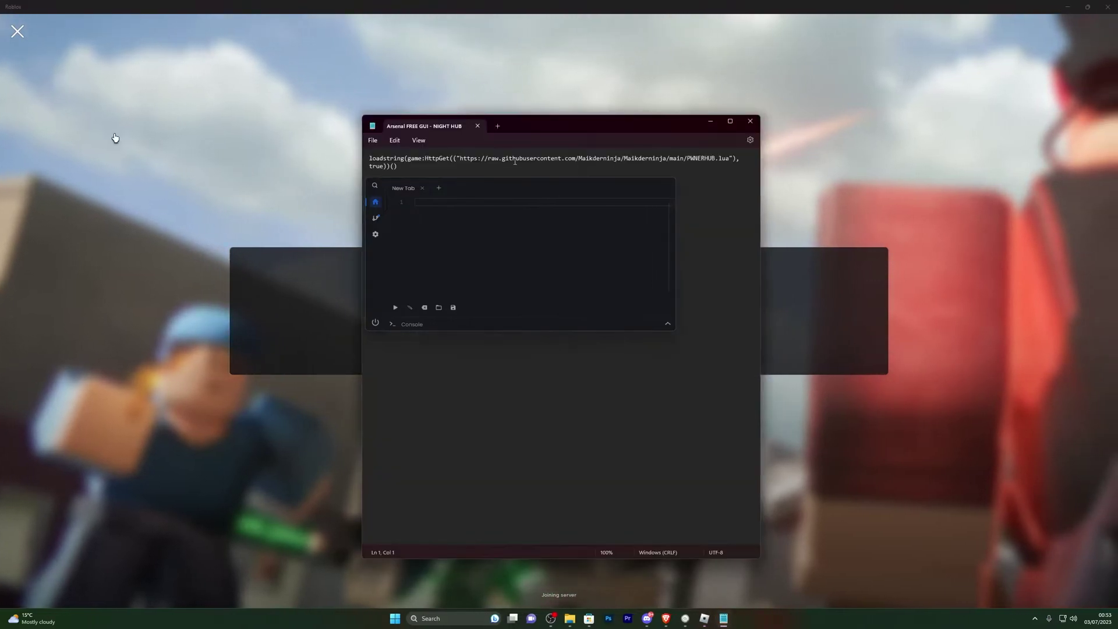
Copy the NIGHT HUB loadstring from Notepad into Oxygen U, close the note, and execute it.
{"action": "left_click", "coordinate": [518, 161]}
{"action": "key", "text": "ctrl+a"}
{"action": "key", "text": "ctrl+c"}
{"action": "key", "text": "ctrl+v"}
{"action": "key", "text": "alt+F4"}
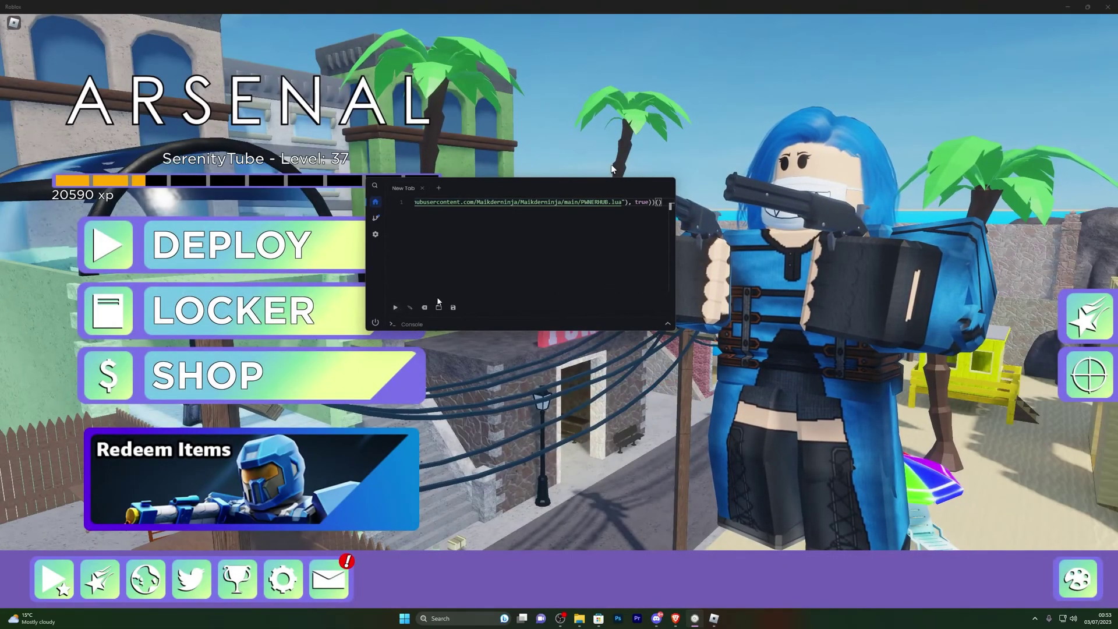
{"action": "left_click", "coordinate": [396, 308]}
{"action": "left_click_drag", "start_coordinate": [565, 189], "coordinate": [858, 164]}
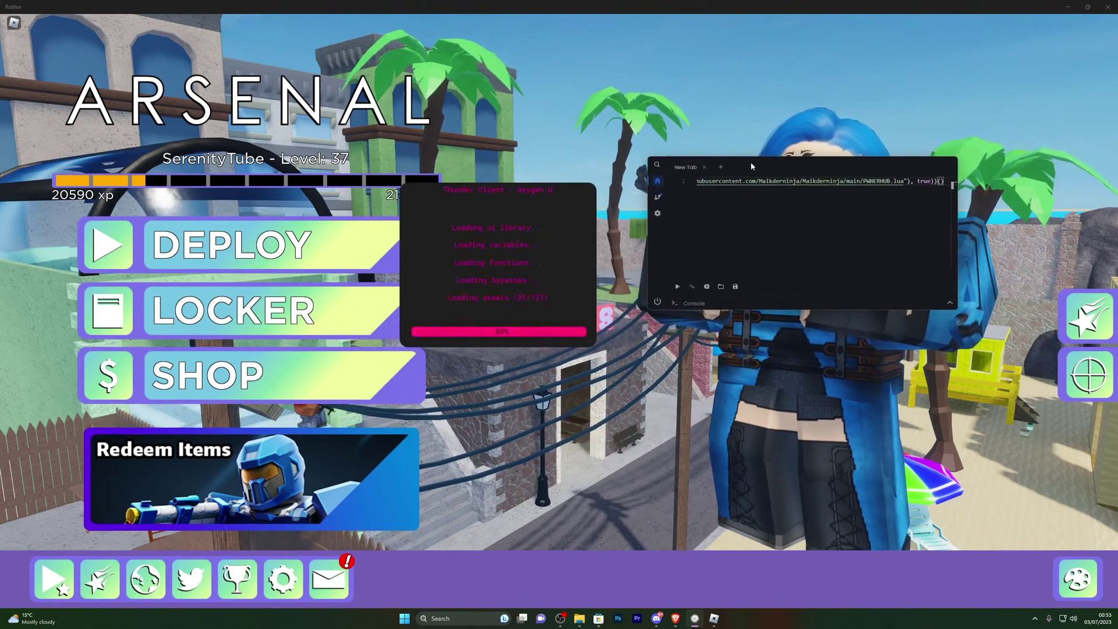
Hide the executor, center the NIGHT HUB menu, and open its Visuals tab.
{"action": "left_click_drag", "start_coordinate": [957, 166], "coordinate": [900, 156]}
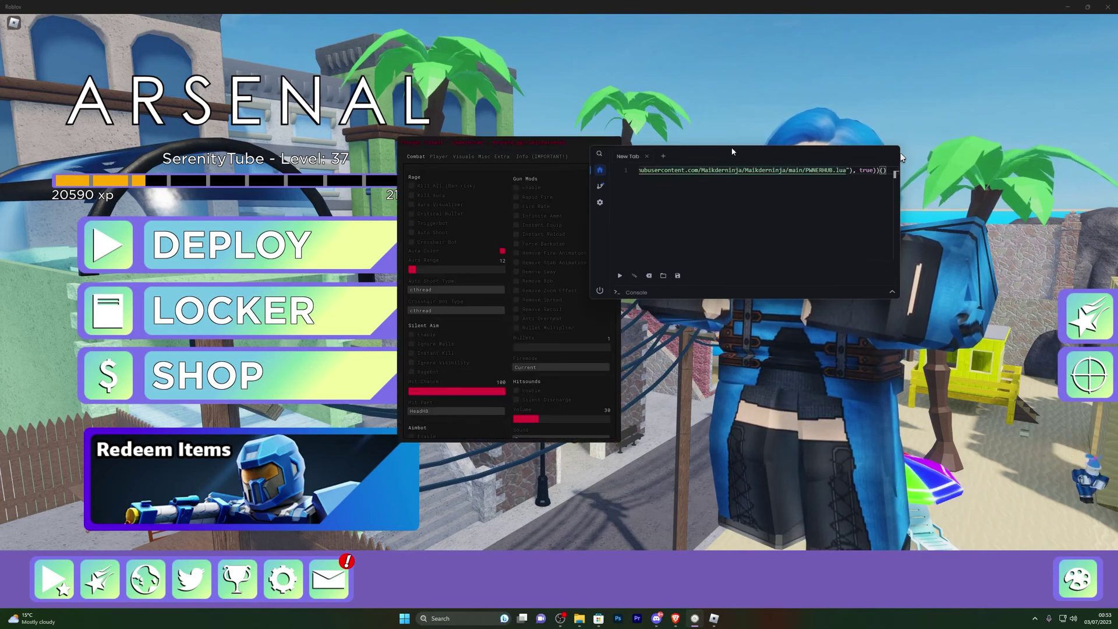
{"action": "left_click_drag", "start_coordinate": [733, 152], "coordinate": [792, 153]}
{"action": "left_click", "coordinate": [659, 293]}
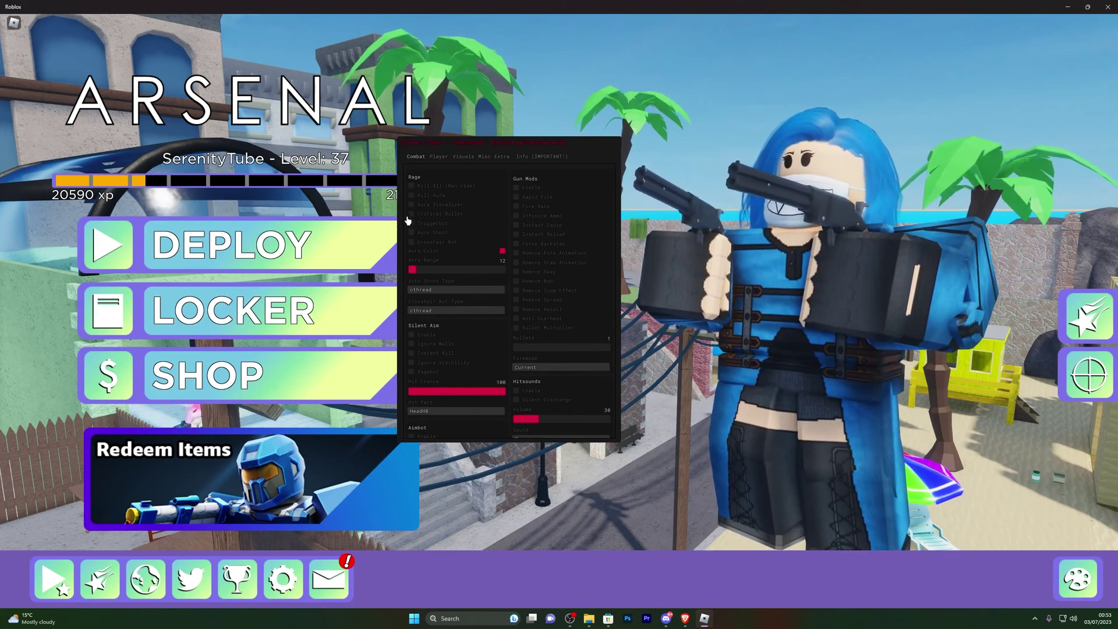
{"action": "left_click_drag", "start_coordinate": [447, 154], "coordinate": [613, 165]}
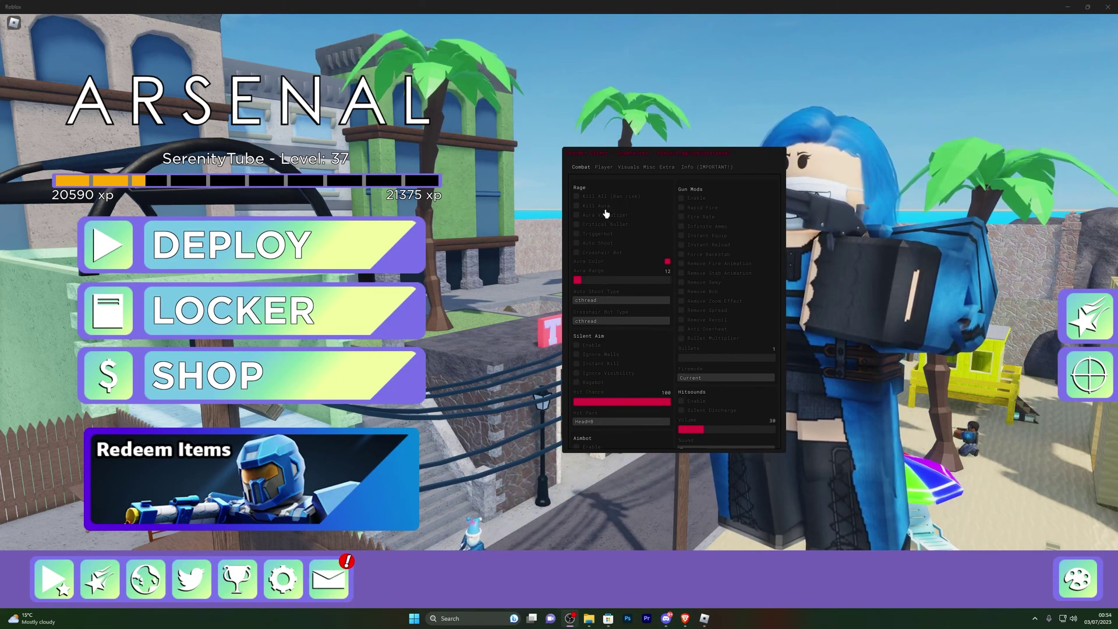
{"action": "left_click_drag", "start_coordinate": [586, 207], "coordinate": [511, 198]}
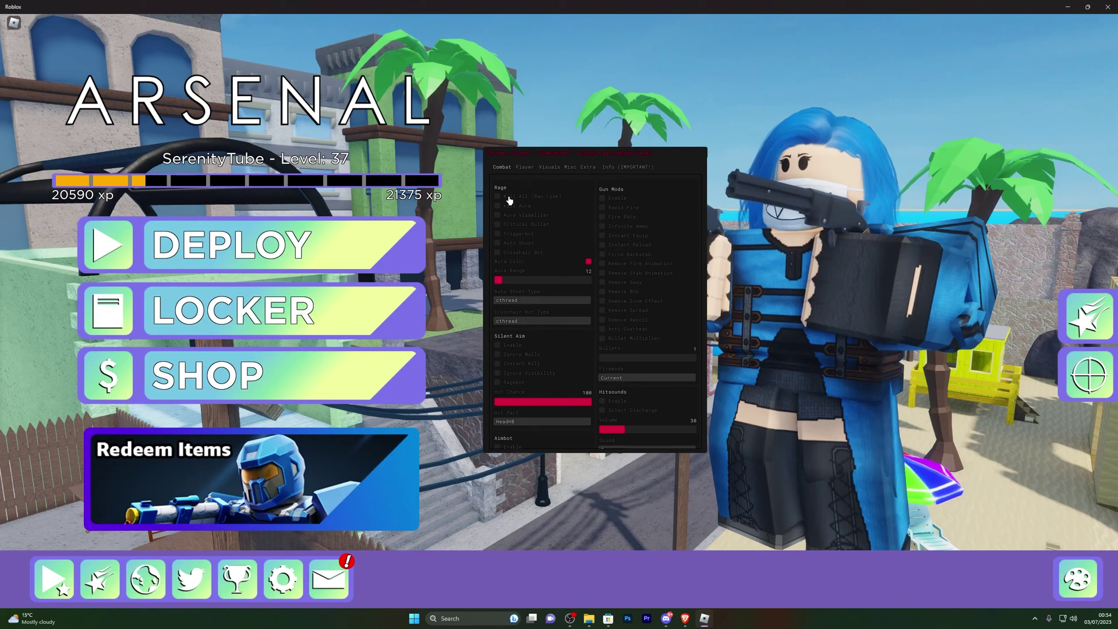
{"action": "left_click", "coordinate": [525, 169]}
{"action": "left_click", "coordinate": [547, 168]}
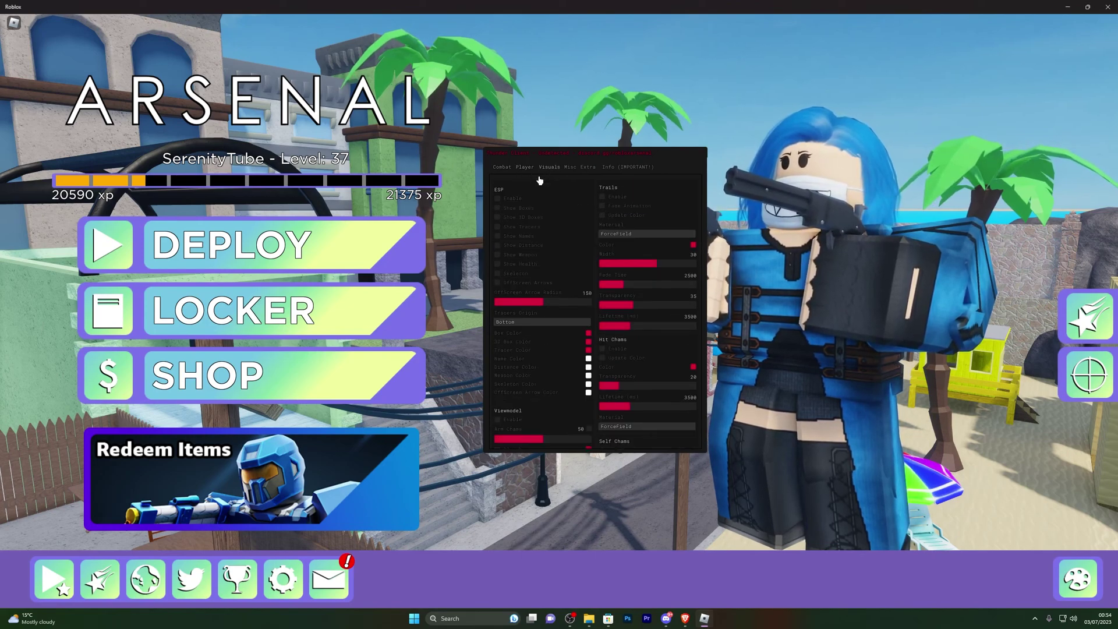